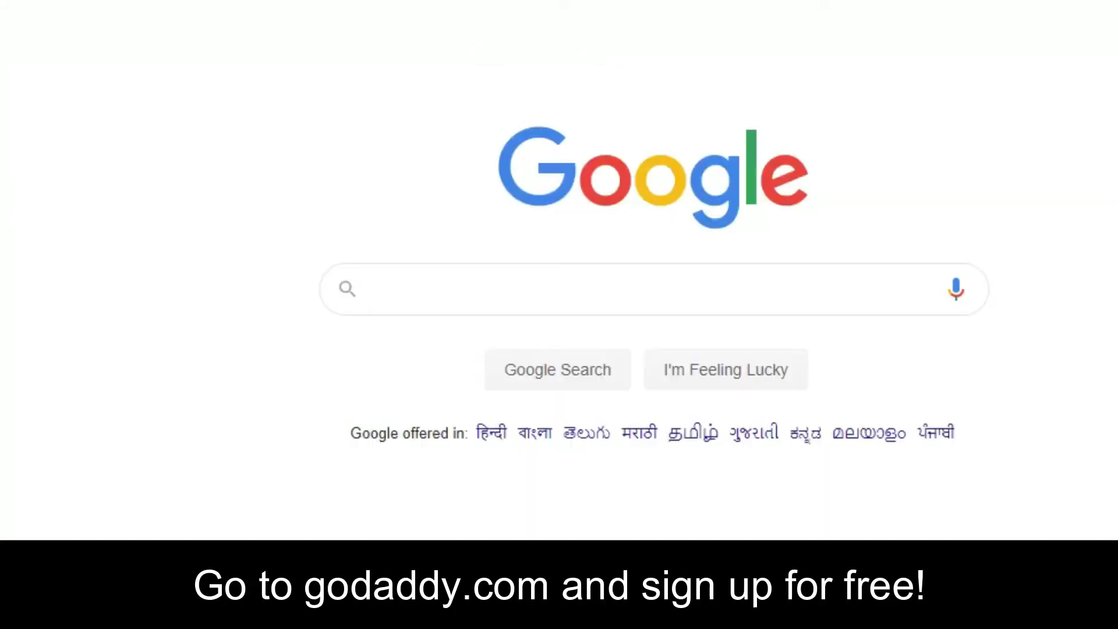
Search Google for 'godaddy'
{"action": "type", "text": "go"}
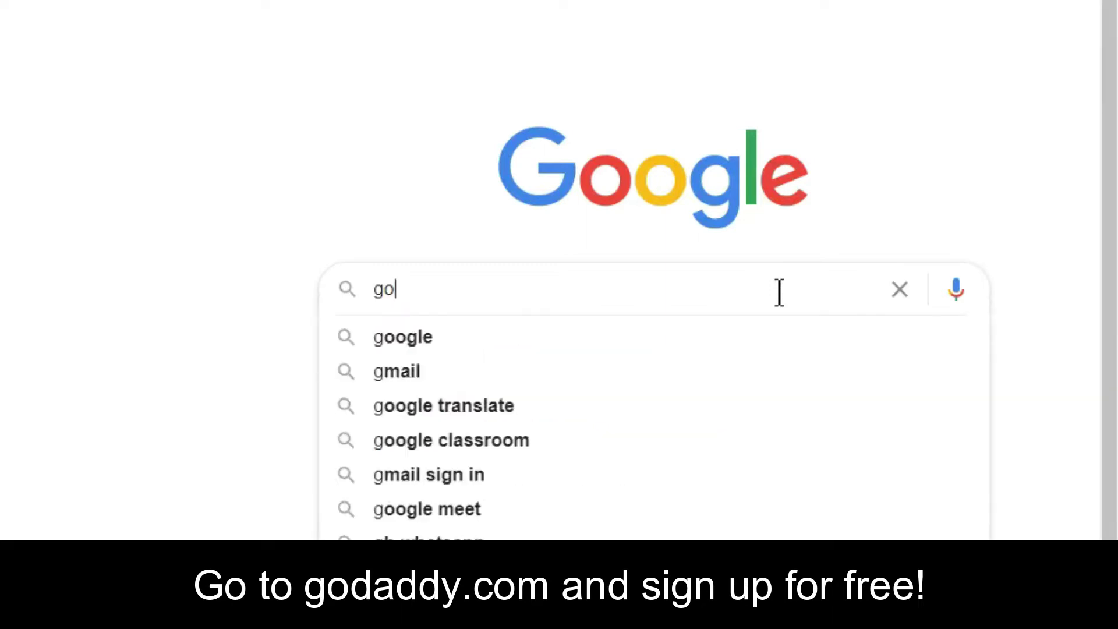
{"action": "type", "text": "daddy"}
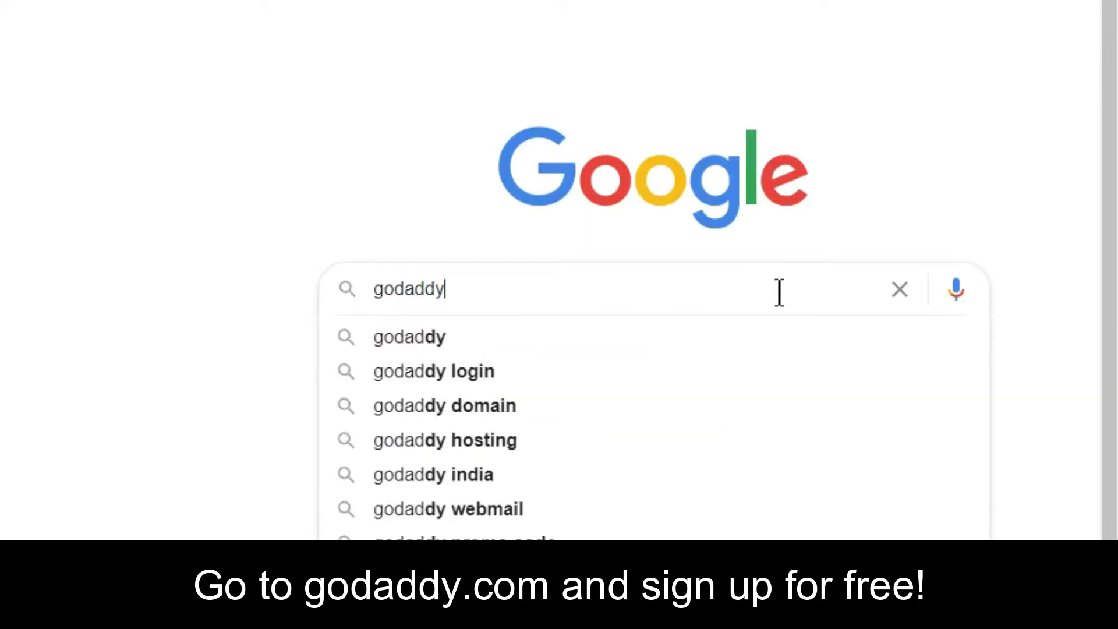
{"action": "key", "text": "Return"}
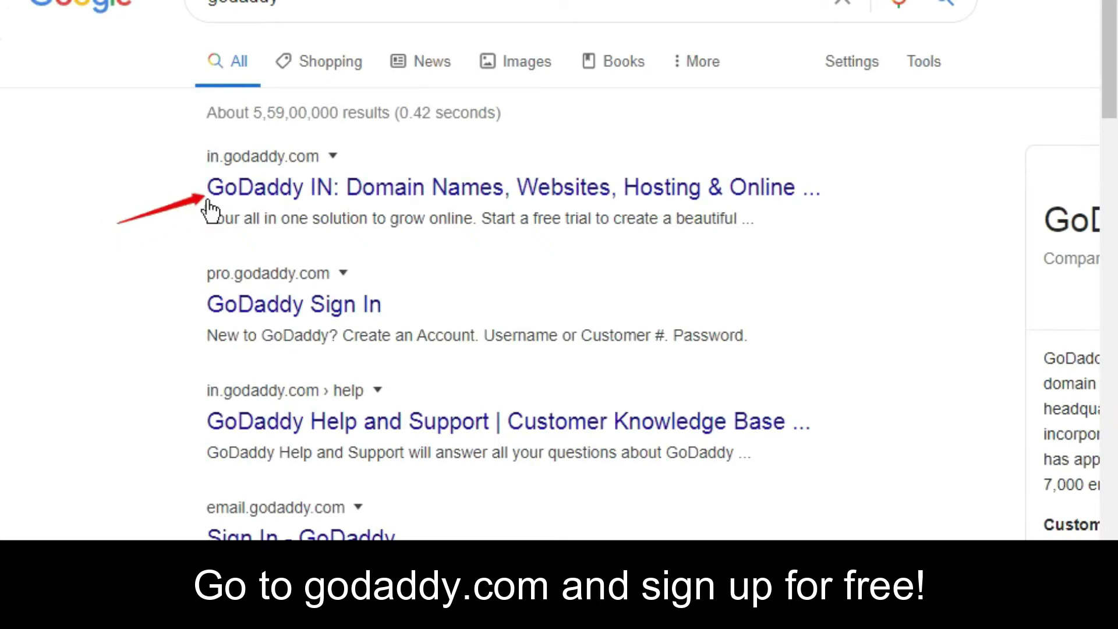
Open GoDaddy India from the results and go to the Create My Account page
{"action": "left_click", "coordinate": [233, 195]}
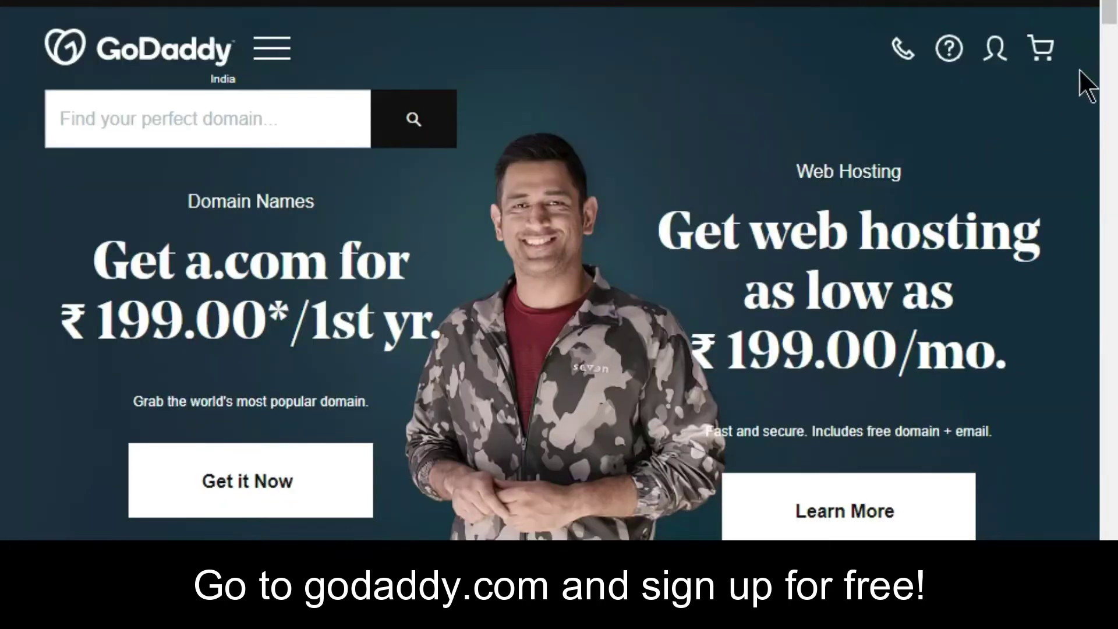
{"action": "left_click", "coordinate": [994, 60]}
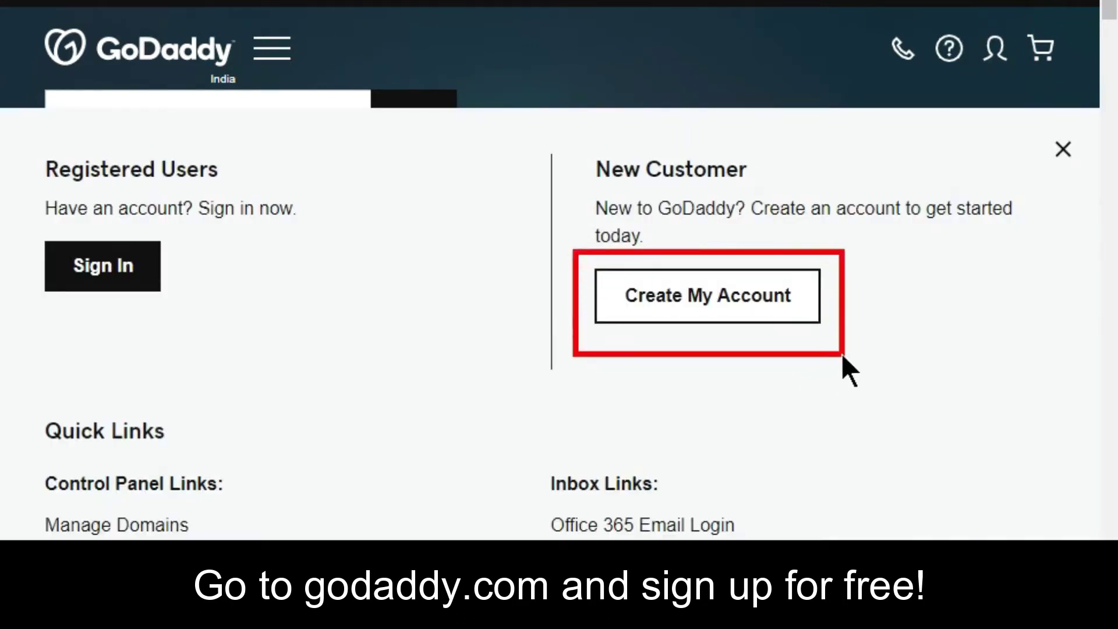
{"action": "left_click", "coordinate": [767, 305]}
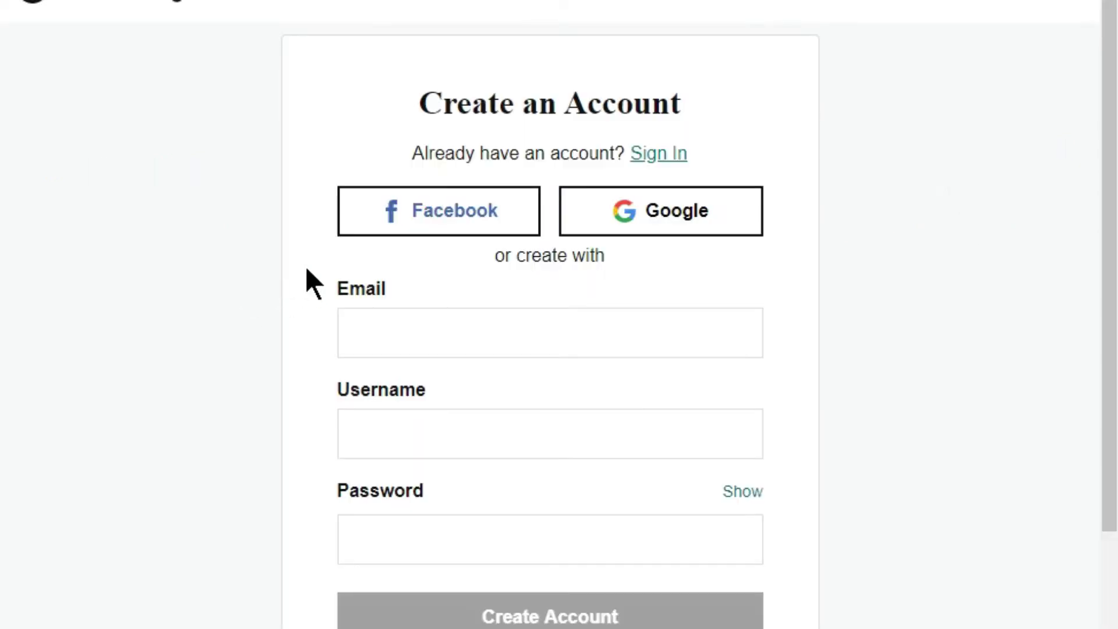
Mark up the signup fields, submit step, Google sign-up option and Sign In link in red
{"action": "left_click_drag", "start_coordinate": [304, 266], "coordinate": [795, 571]}
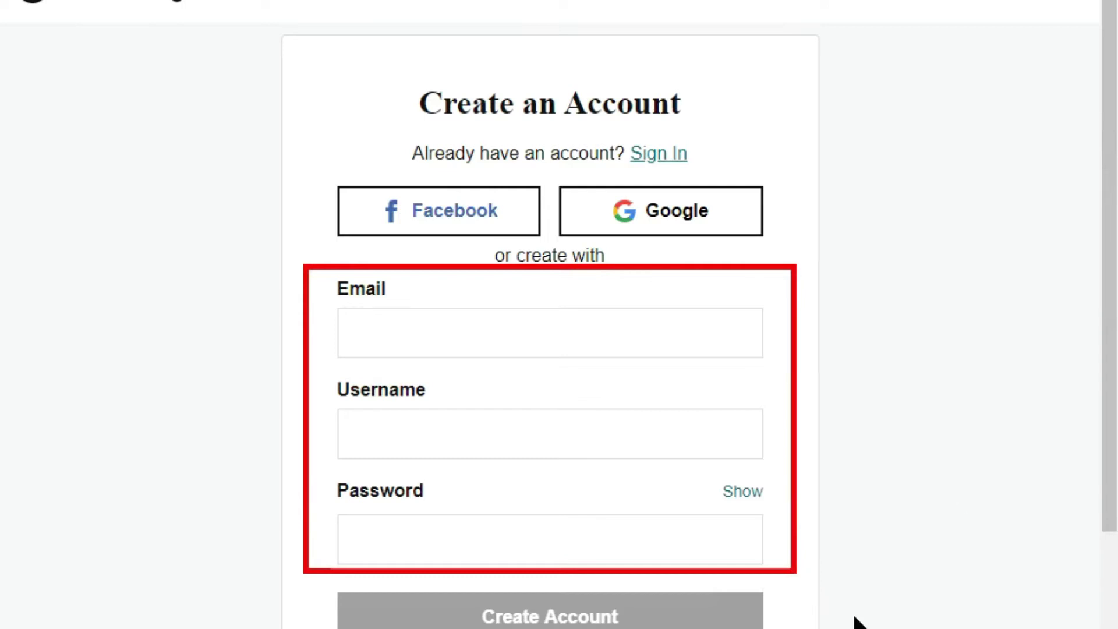
{"action": "left_click_drag", "start_coordinate": [854, 614], "coordinate": [725, 617]}
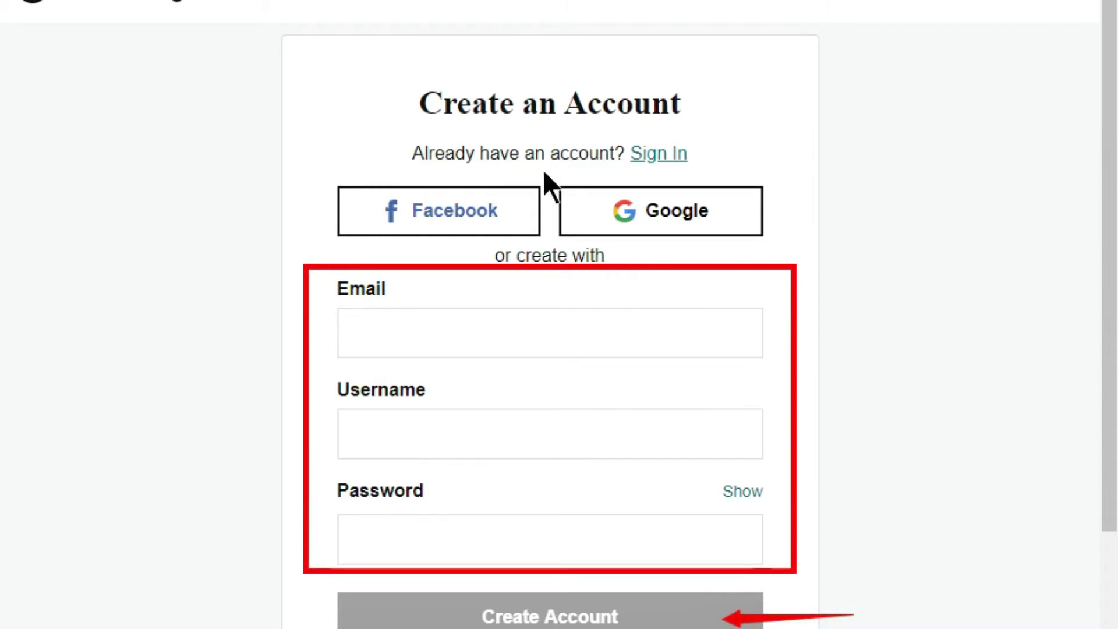
{"action": "left_click_drag", "start_coordinate": [545, 170], "coordinate": [804, 249]}
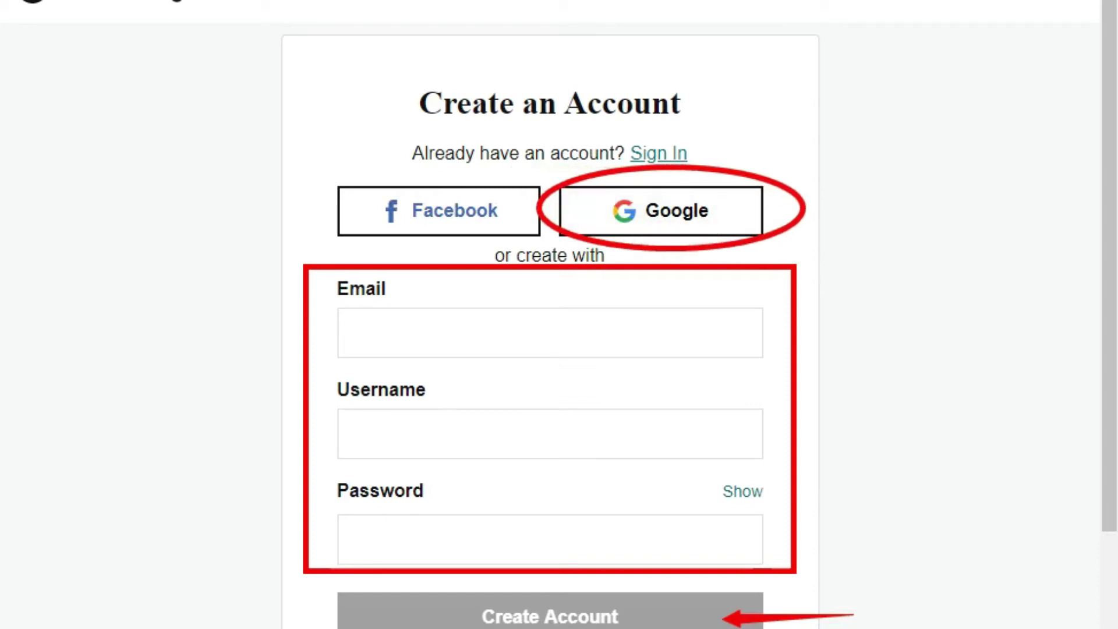
{"action": "mouse_move", "coordinate": [786, 109]}
{"action": "left_mouse_down"}
{"action": "mouse_move", "coordinate": [692, 167]}
{"action": "mouse_move", "coordinate": [695, 153]}
{"action": "left_mouse_up"}
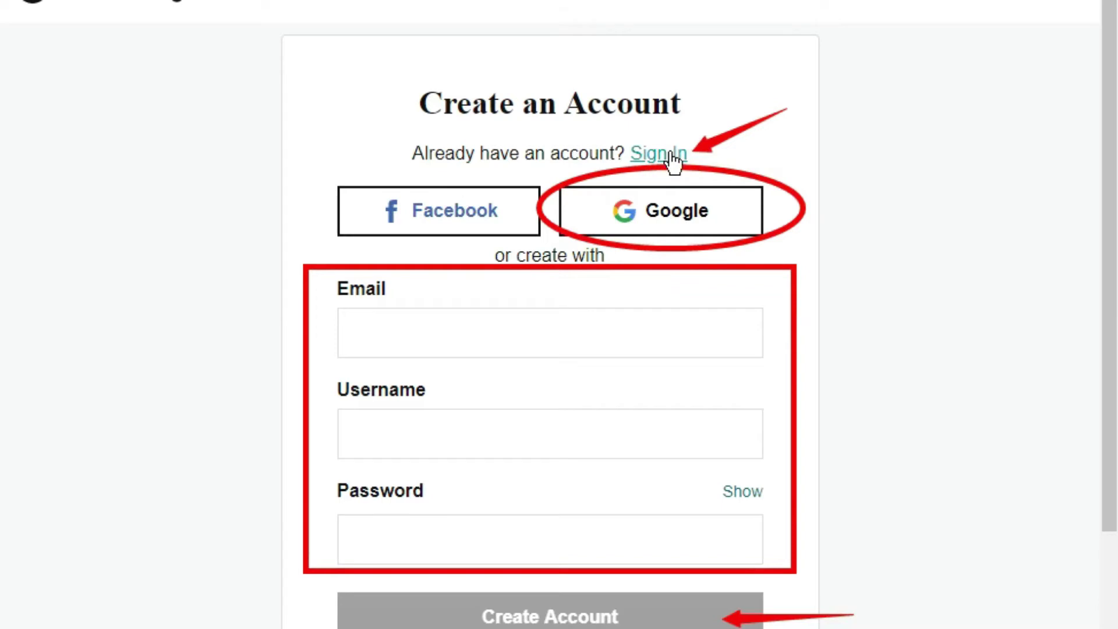
Switch to the Sign In page and mark its fields, submit step and Google option
{"action": "left_click", "coordinate": [672, 155]}
{"action": "left_click_drag", "start_coordinate": [742, 415], "coordinate": [842, 421]}
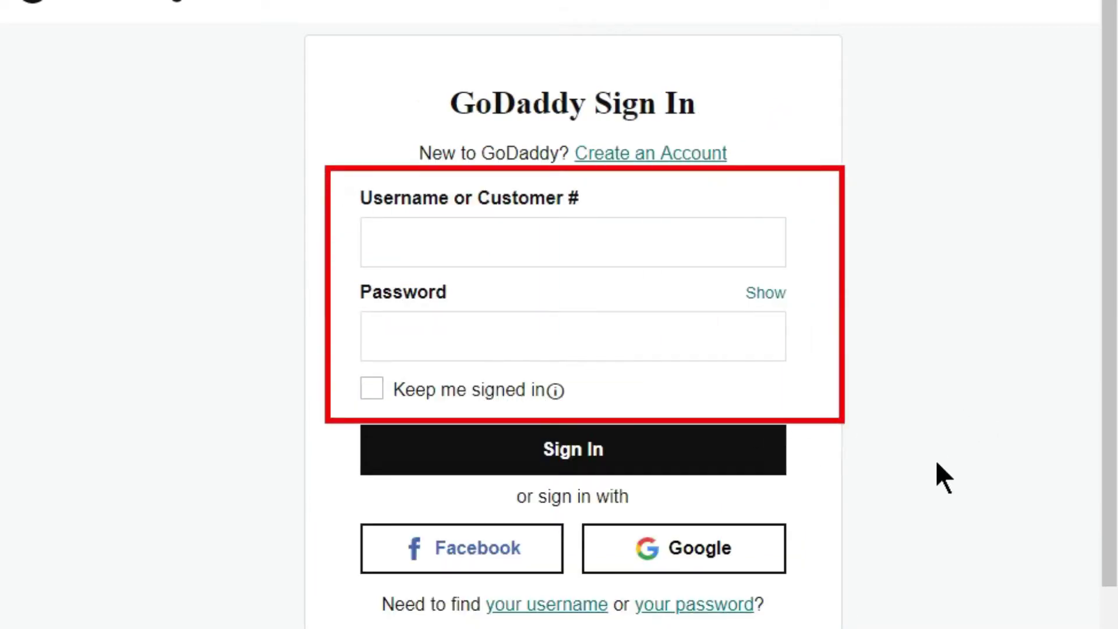
{"action": "left_click_drag", "start_coordinate": [902, 452], "coordinate": [733, 455]}
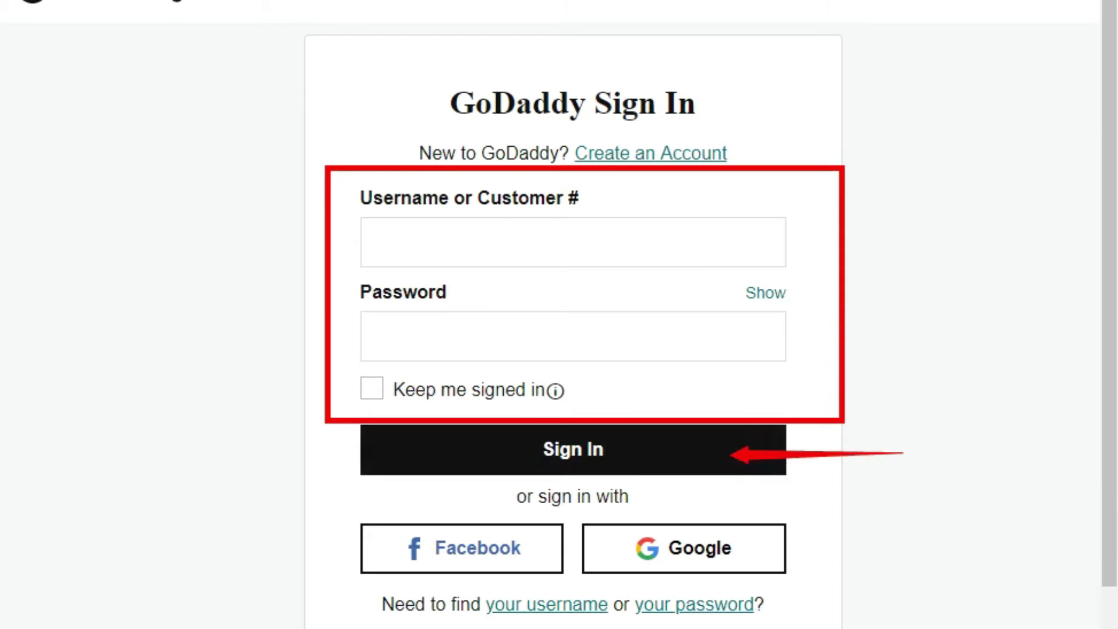
{"action": "mouse_move", "coordinate": [569, 516]}
{"action": "left_mouse_down"}
{"action": "mouse_move", "coordinate": [749, 543]}
{"action": "mouse_move", "coordinate": [805, 576]}
{"action": "mouse_move", "coordinate": [818, 603]}
{"action": "left_mouse_up"}
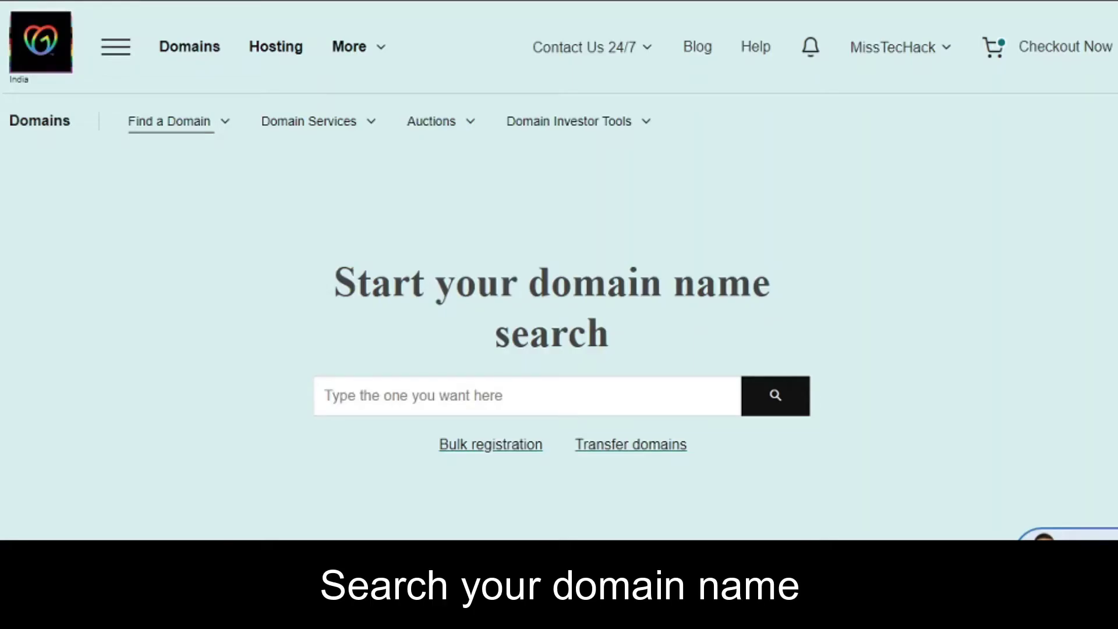
Look up sanitizeyoursoul.com, confirm it's available at ₹849.00, and add it to the cart
{"action": "left_click", "coordinate": [371, 401]}
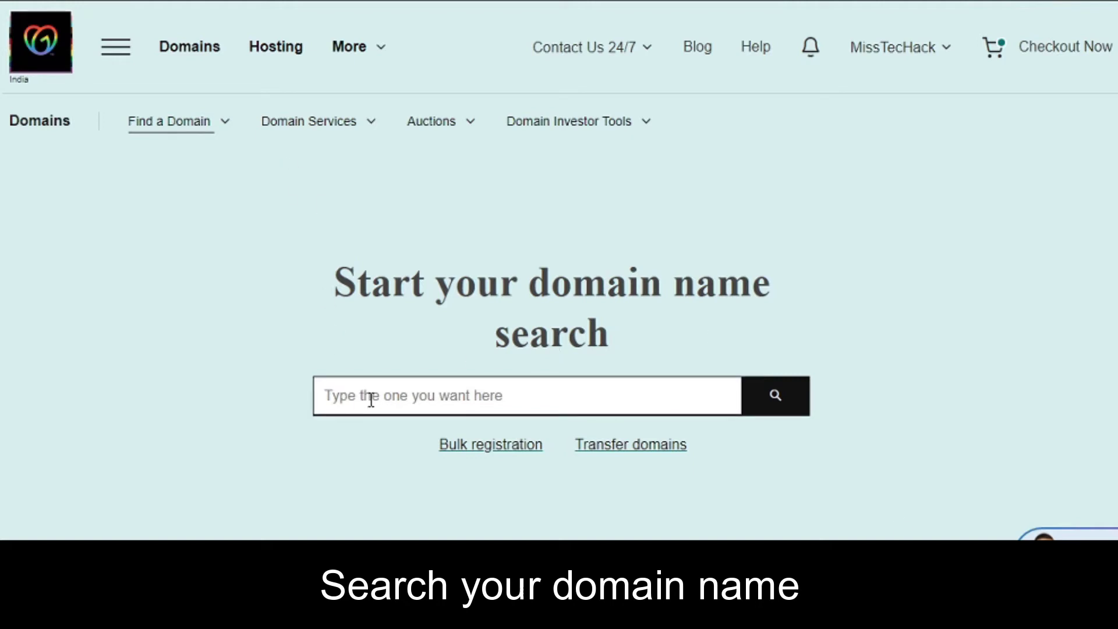
{"action": "type", "text": "san"}
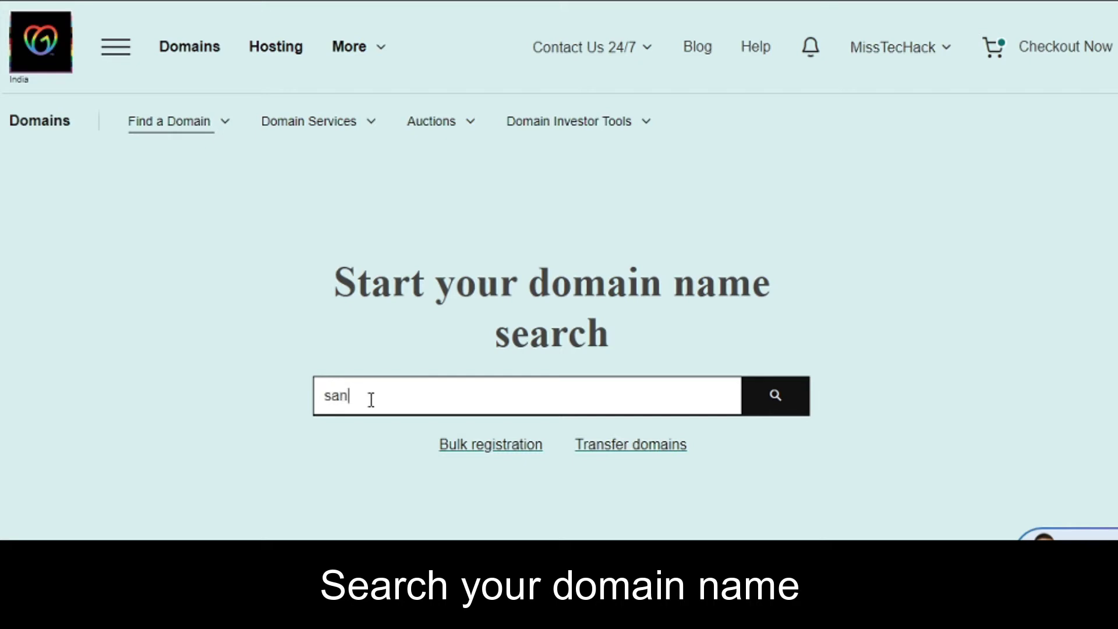
{"action": "type", "text": "itizeyoursoul.com"}
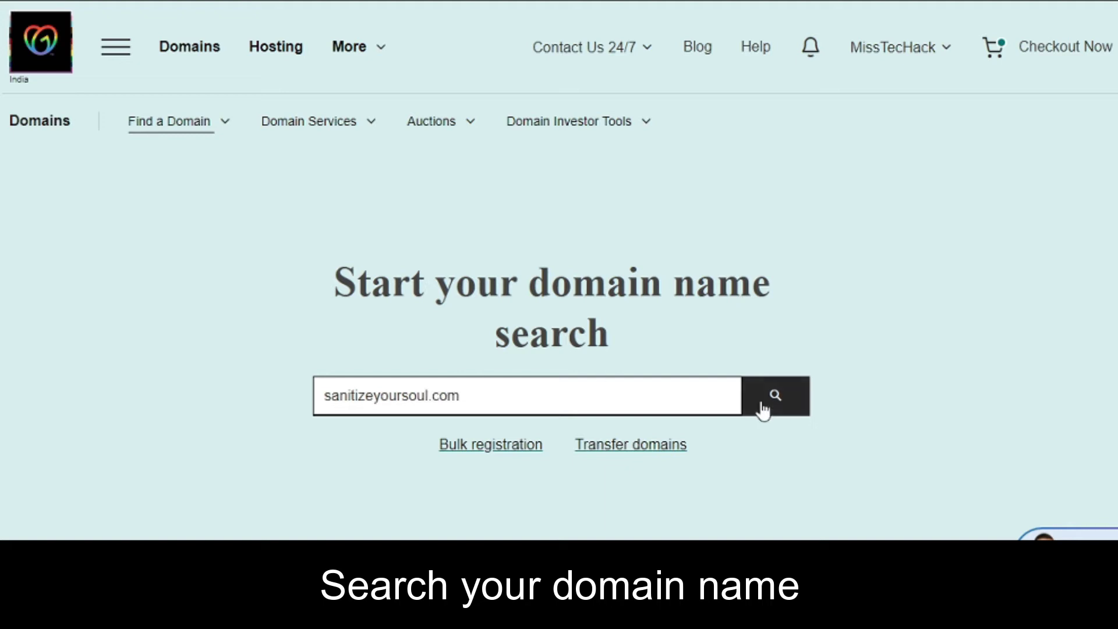
{"action": "left_click", "coordinate": [764, 402]}
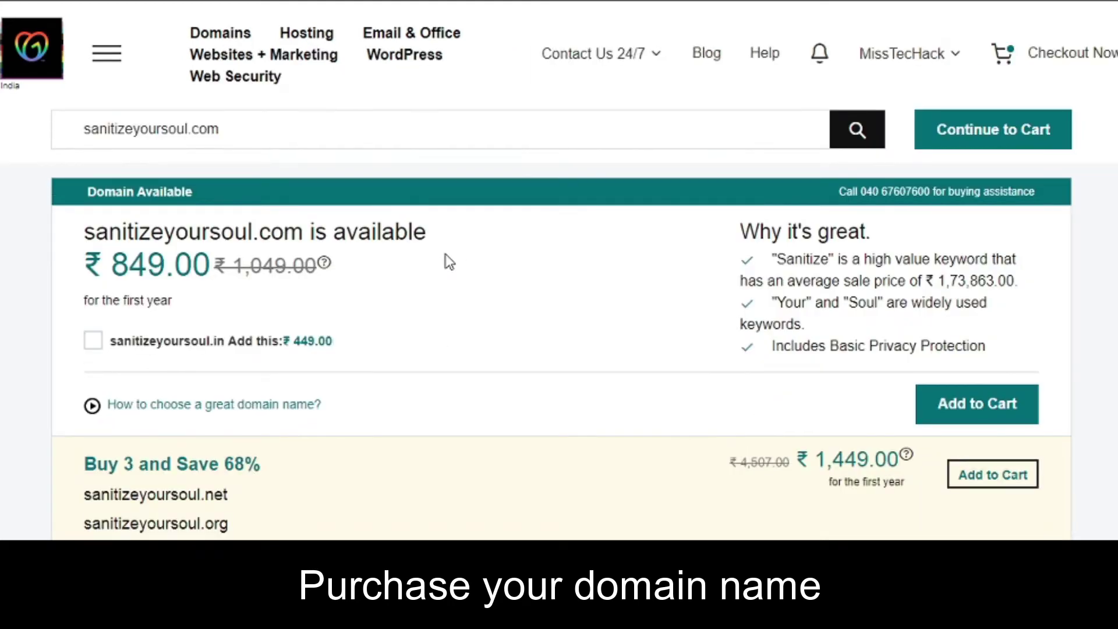
{"action": "left_click", "coordinate": [975, 417]}
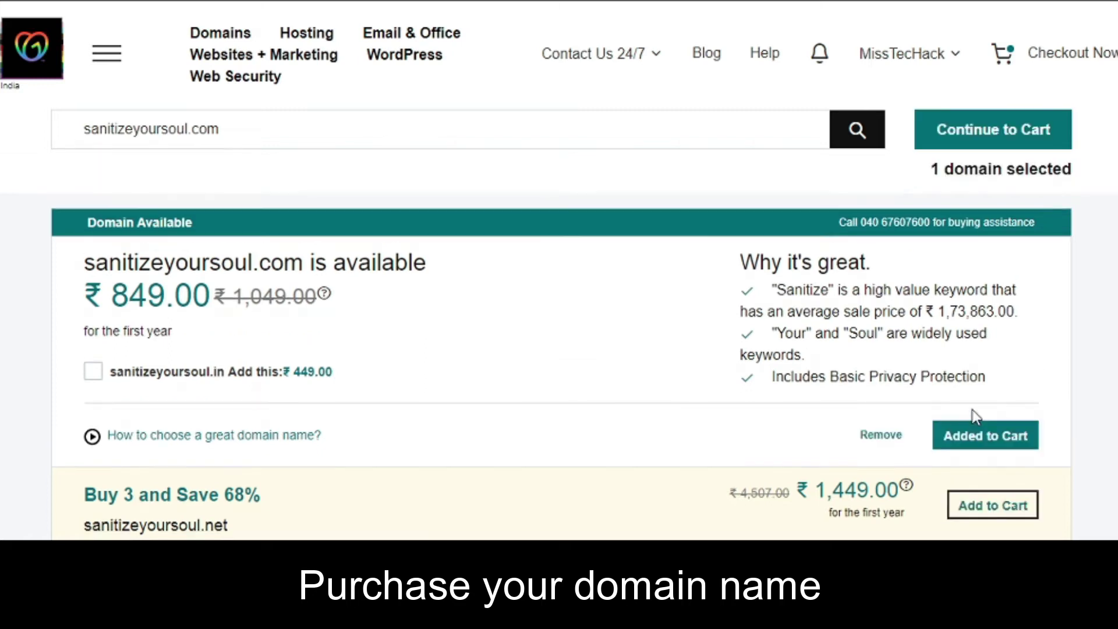
Decline domain privacy protection and the professional email add-on
{"action": "left_click", "coordinate": [968, 151]}
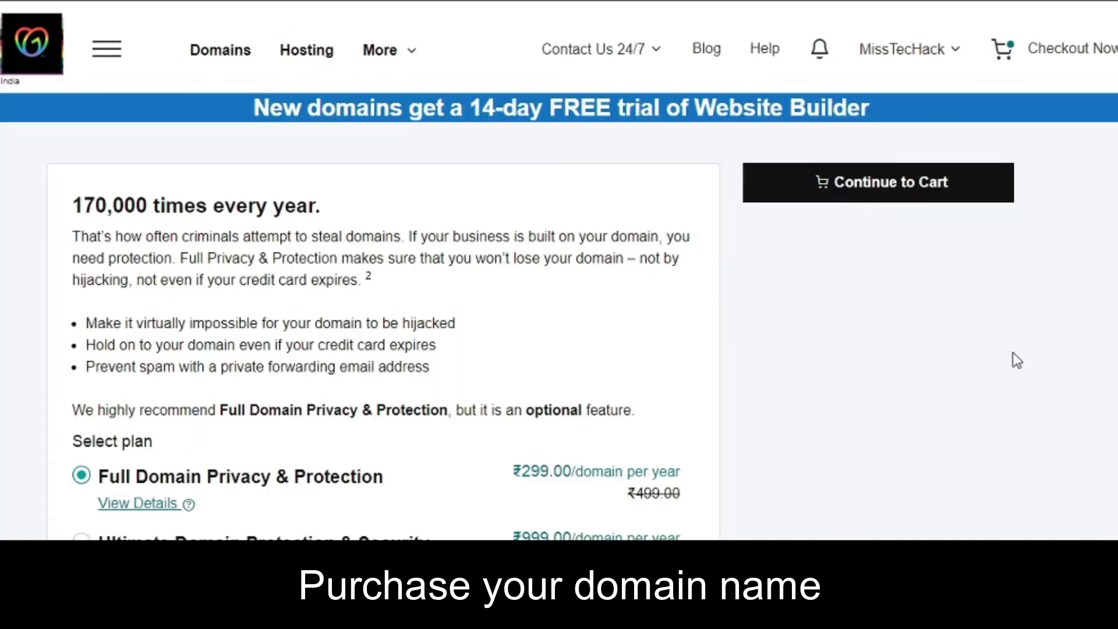
{"action": "scroll", "coordinate": [541, 274], "scroll_direction": "down", "scroll_amount": 5}
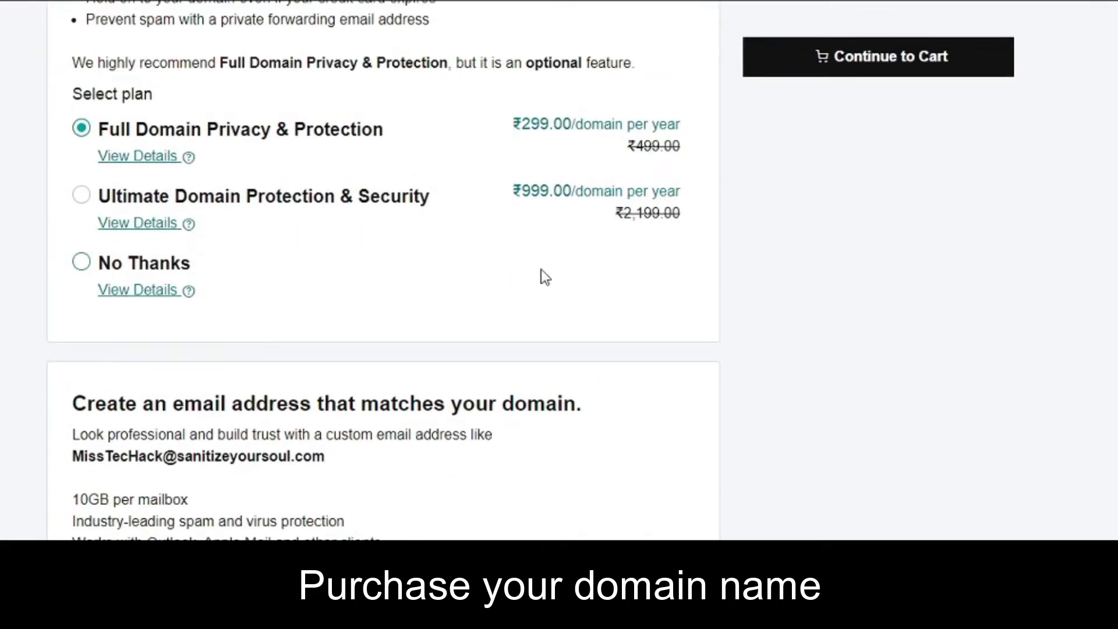
{"action": "left_click", "coordinate": [82, 262]}
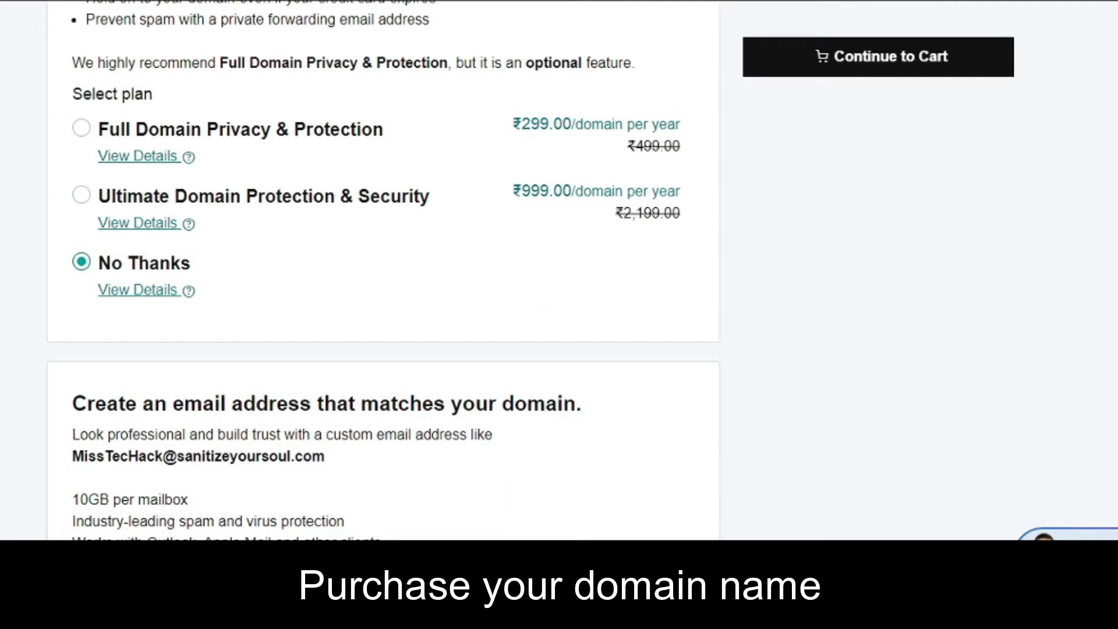
{"action": "scroll", "coordinate": [638, 201], "scroll_direction": "down", "scroll_amount": 6}
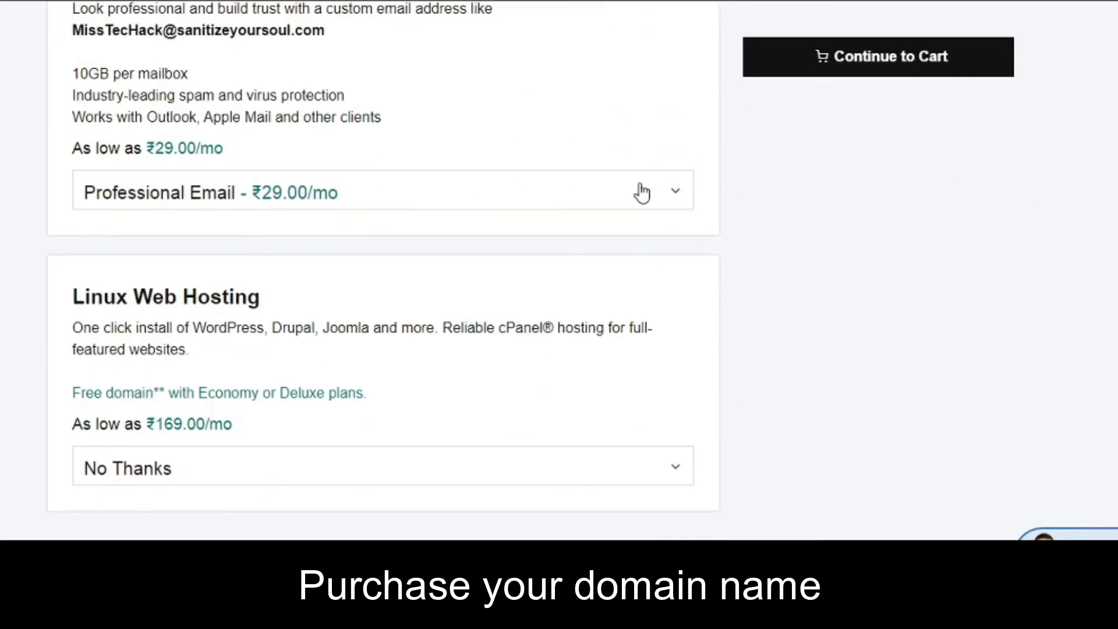
{"action": "left_click", "coordinate": [635, 205]}
{"action": "left_click", "coordinate": [631, 224]}
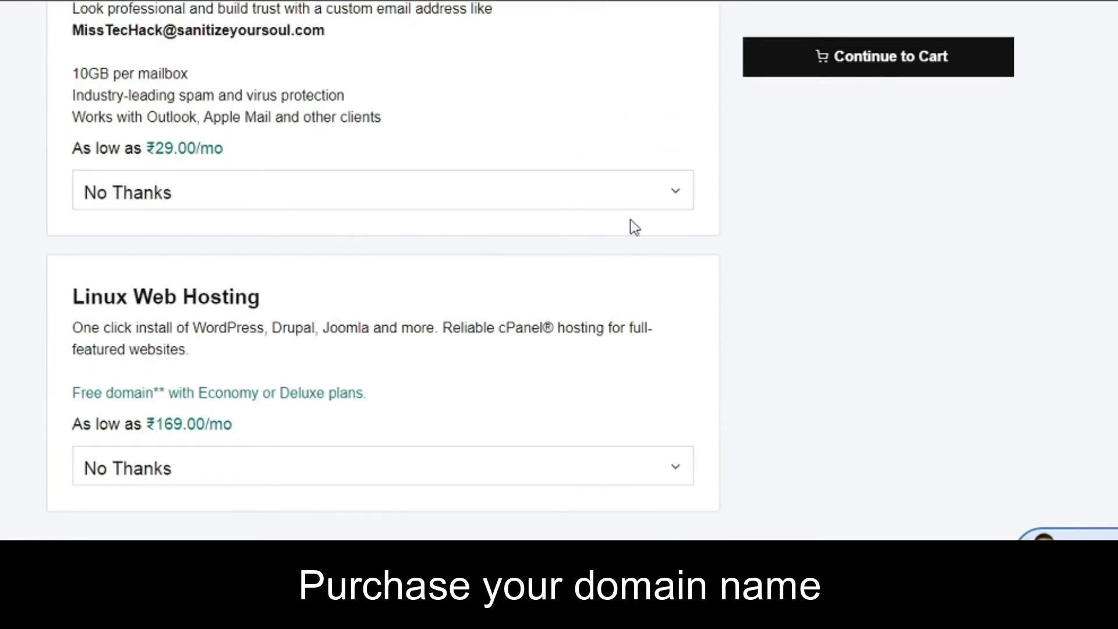
{"action": "scroll", "coordinate": [1061, 138], "scroll_direction": "up", "scroll_amount": 8}
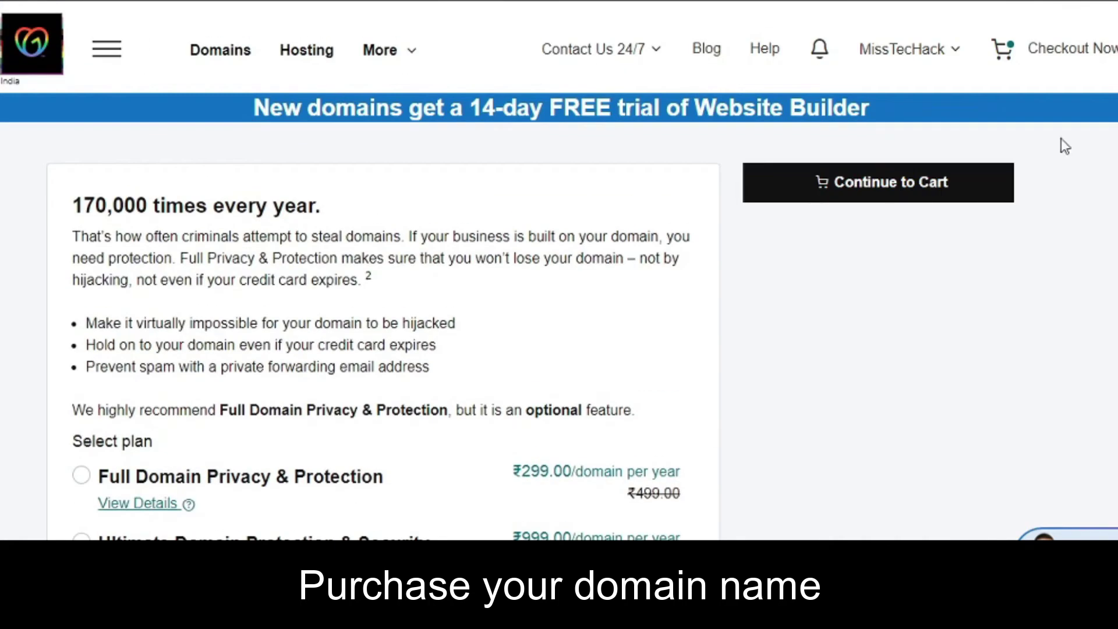
Check out and complete the ₹1,017.96 purchase of sanitizeyoursoul.com
{"action": "left_click", "coordinate": [945, 182]}
{"action": "scroll", "coordinate": [261, 422], "scroll_direction": "down", "scroll_amount": 5}
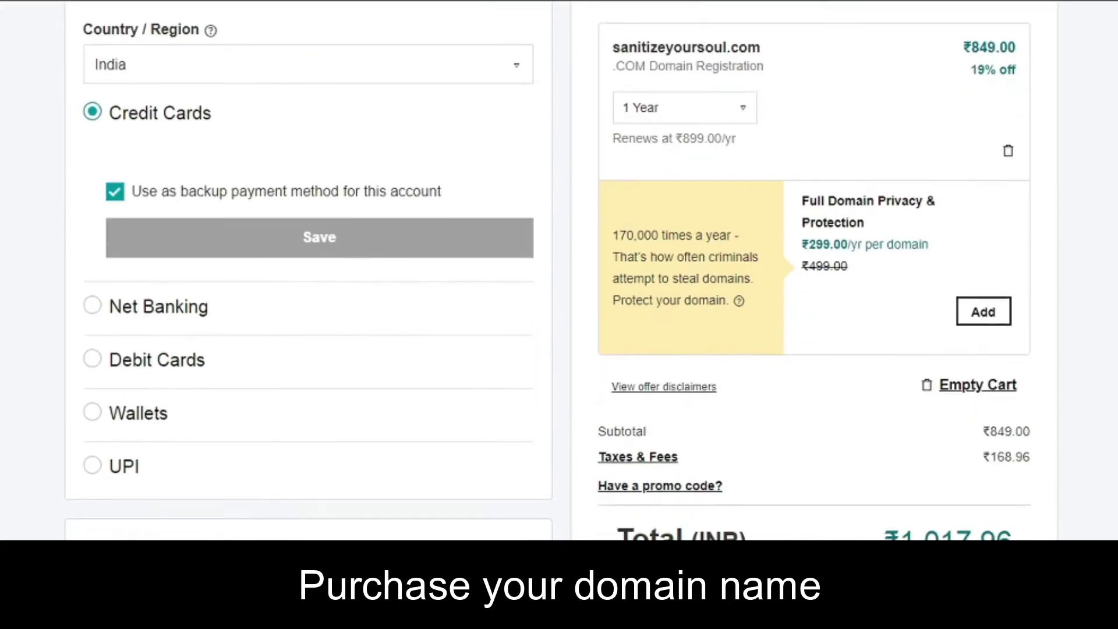
{"action": "scroll", "coordinate": [260, 422], "scroll_direction": "up", "scroll_amount": 5}
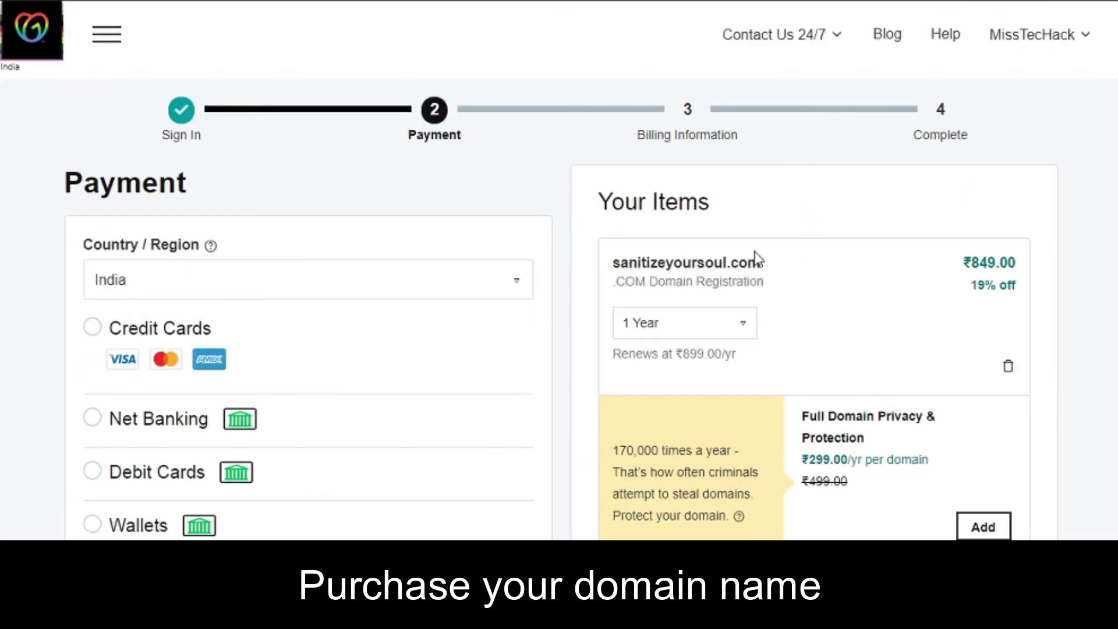
{"action": "scroll", "coordinate": [93, 536], "scroll_direction": "down", "scroll_amount": 9}
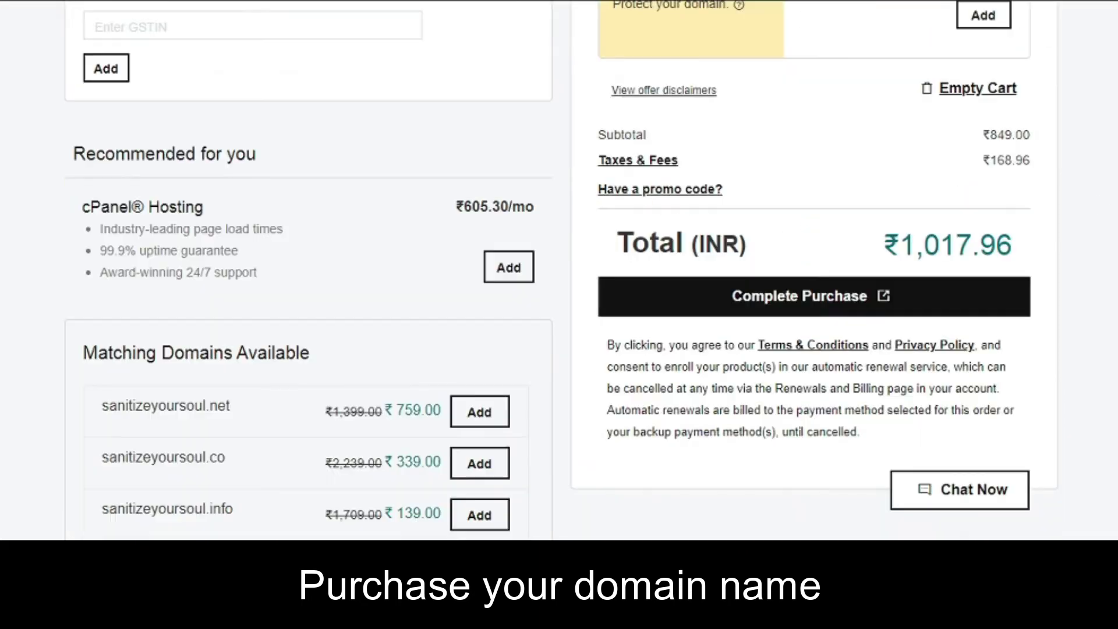
{"action": "left_click", "coordinate": [822, 310]}
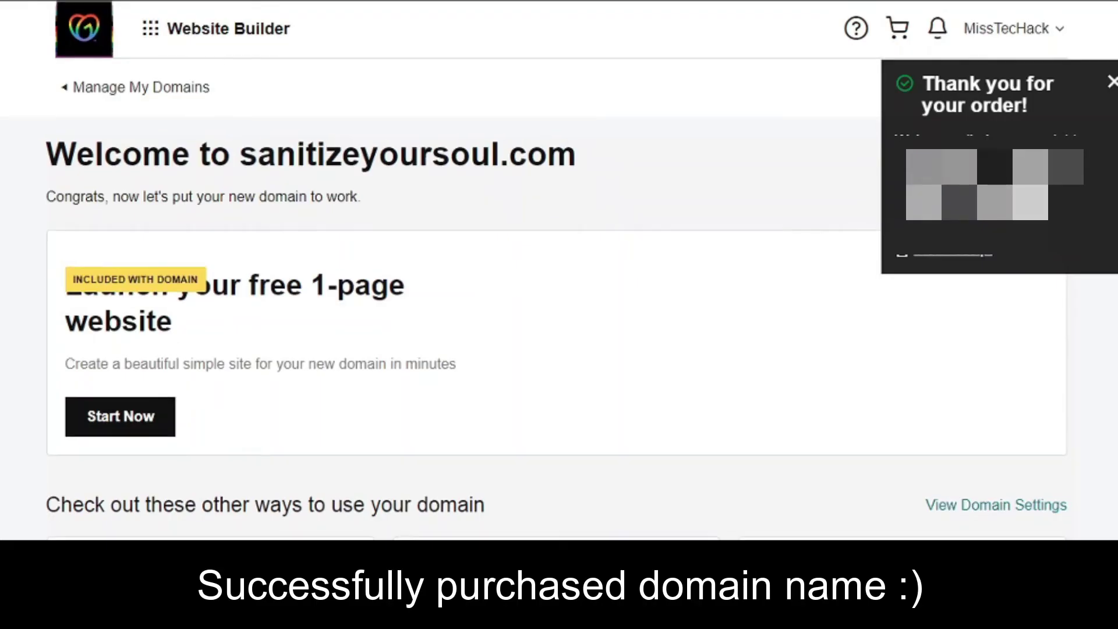
{"action": "scroll", "coordinate": [558, 291], "scroll_direction": "down", "scroll_amount": 2}
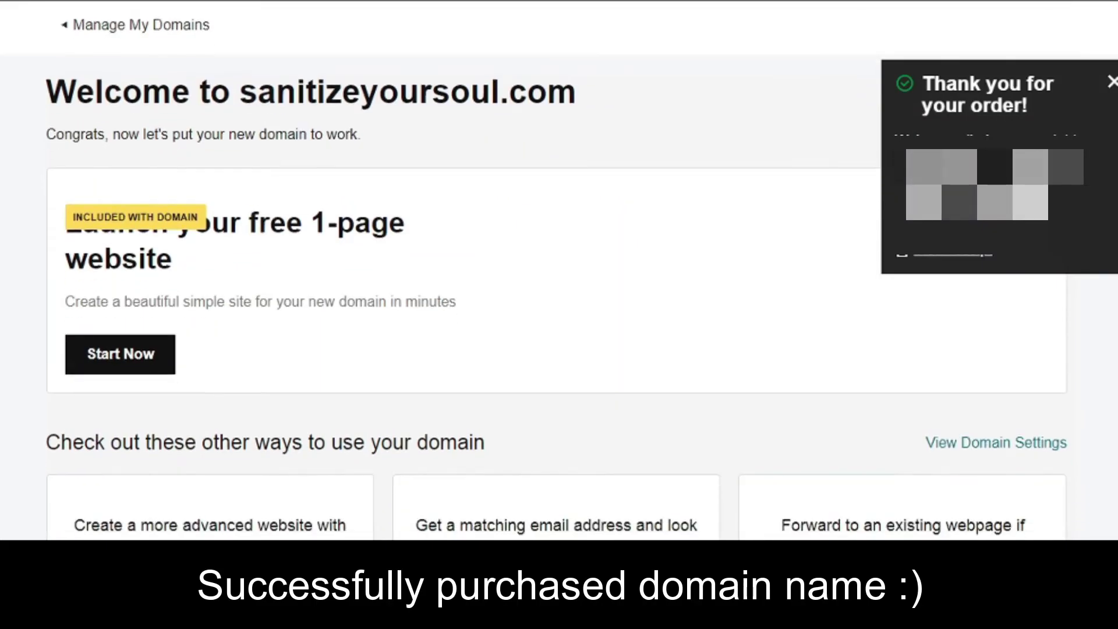
{"action": "scroll", "coordinate": [559, 291], "scroll_direction": "down", "scroll_amount": 1}
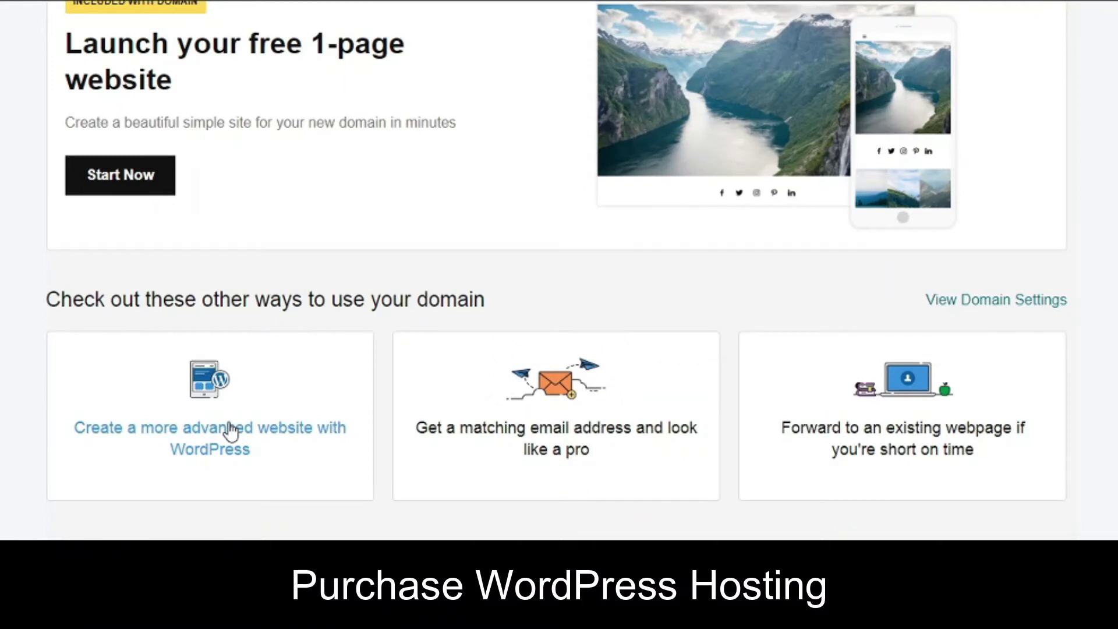
Pick the Basic Managed WordPress plan with a 36-month term and buy it
{"action": "left_click", "coordinate": [231, 431]}
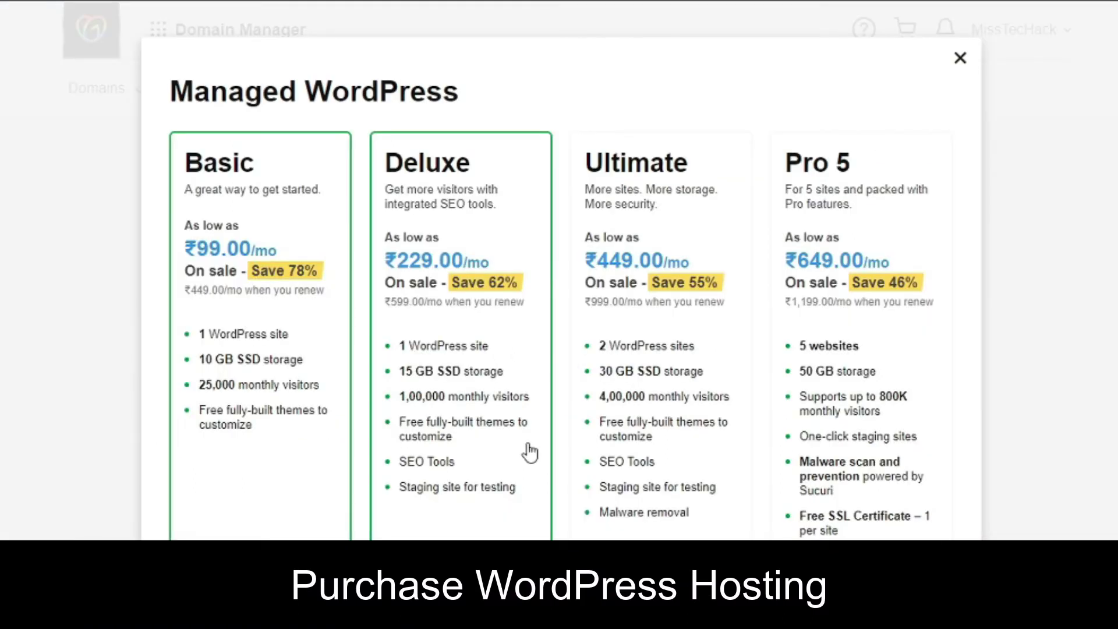
{"action": "scroll", "coordinate": [530, 452], "scroll_direction": "down", "scroll_amount": 3}
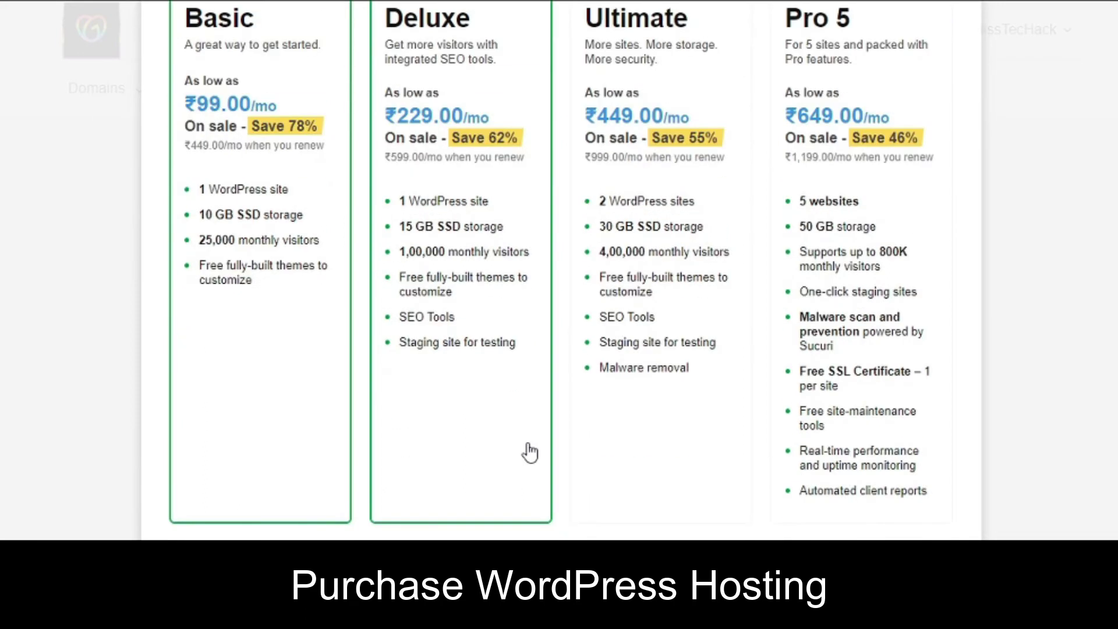
{"action": "scroll", "coordinate": [530, 452], "scroll_direction": "down", "scroll_amount": 1}
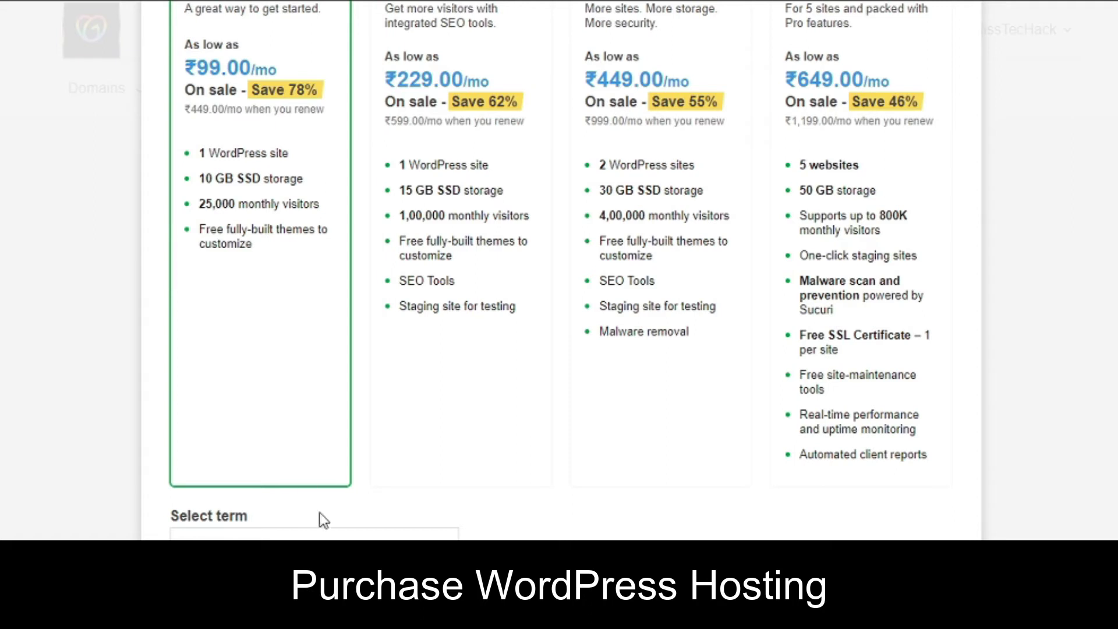
{"action": "left_click", "coordinate": [350, 536]}
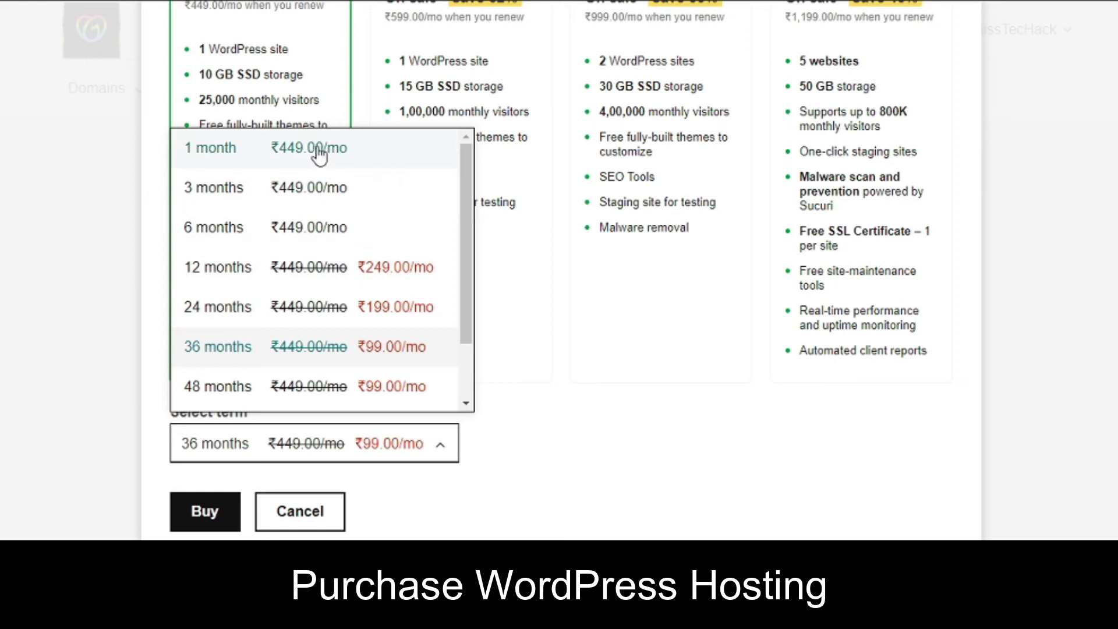
{"action": "left_click", "coordinate": [359, 357]}
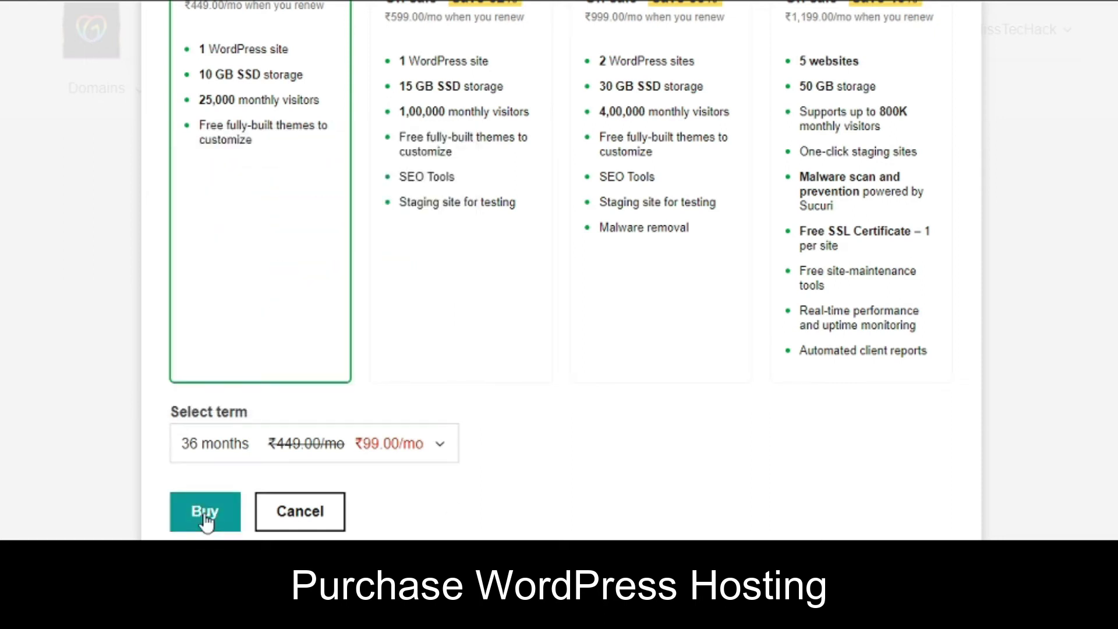
{"action": "left_click", "coordinate": [208, 521]}
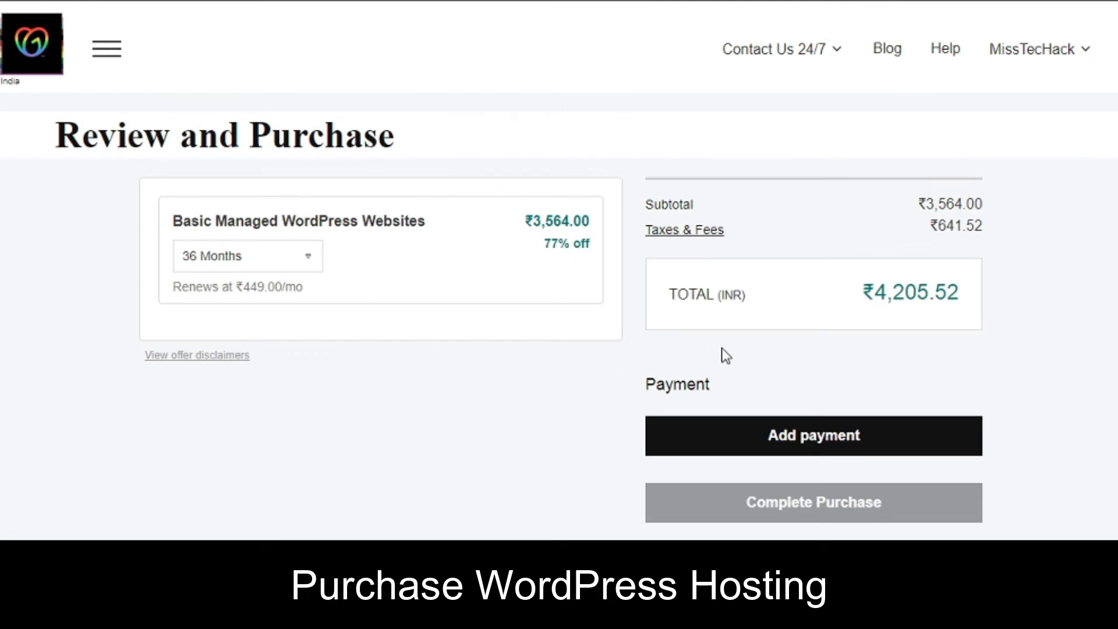
Open Add payment and expand the extra payment options, including More Payments and Wallets
{"action": "left_click", "coordinate": [775, 437]}
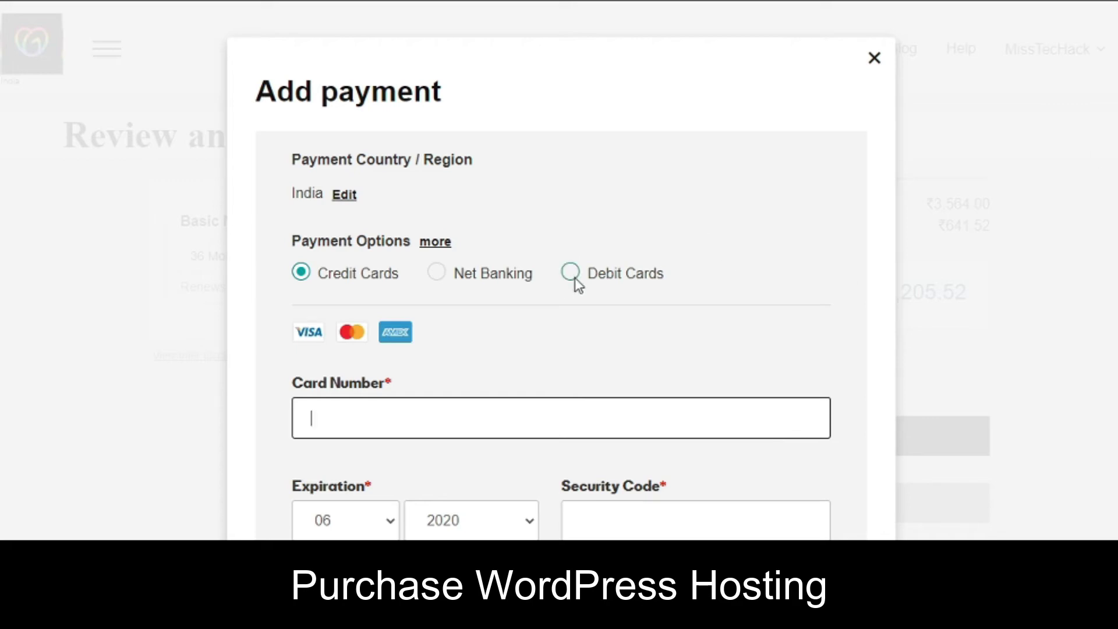
{"action": "left_click", "coordinate": [445, 246]}
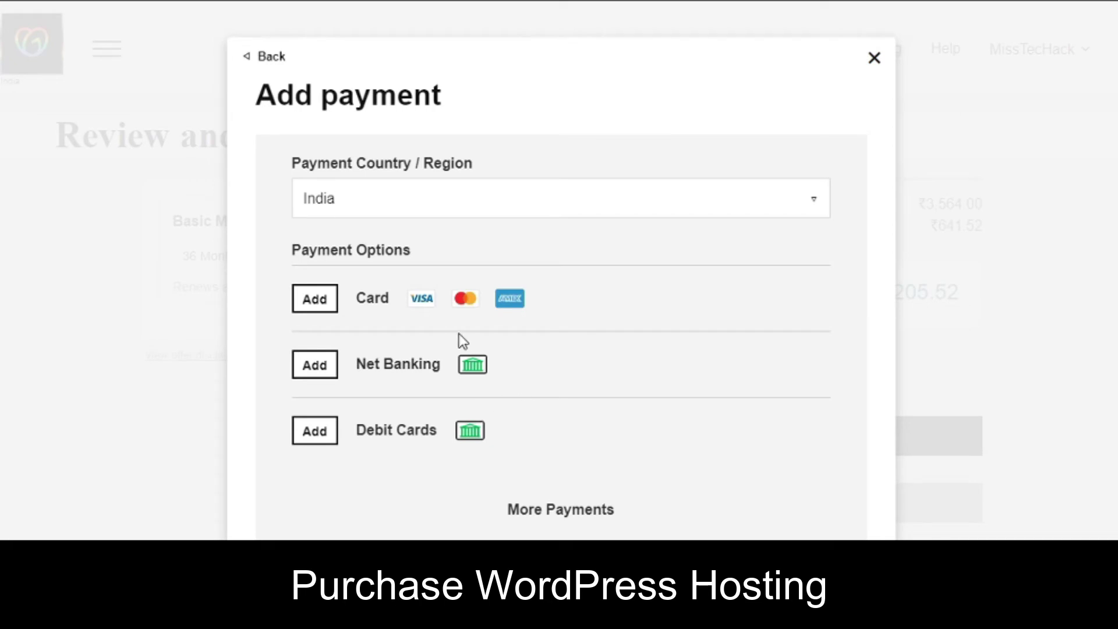
{"action": "left_click", "coordinate": [584, 511]}
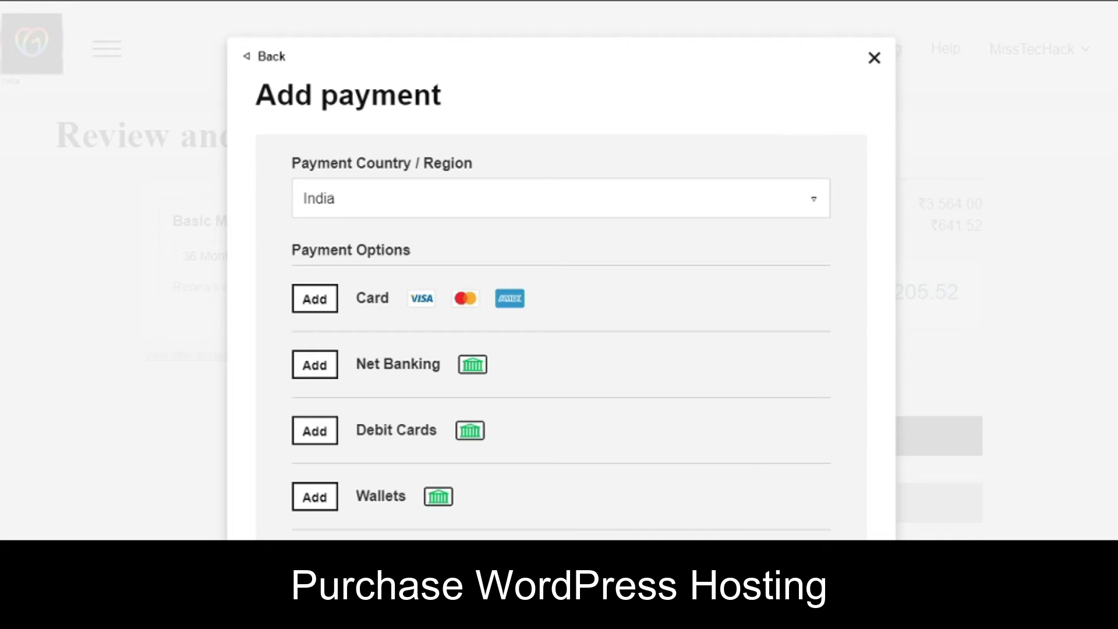
{"action": "scroll", "coordinate": [753, 449], "scroll_direction": "down", "scroll_amount": 2}
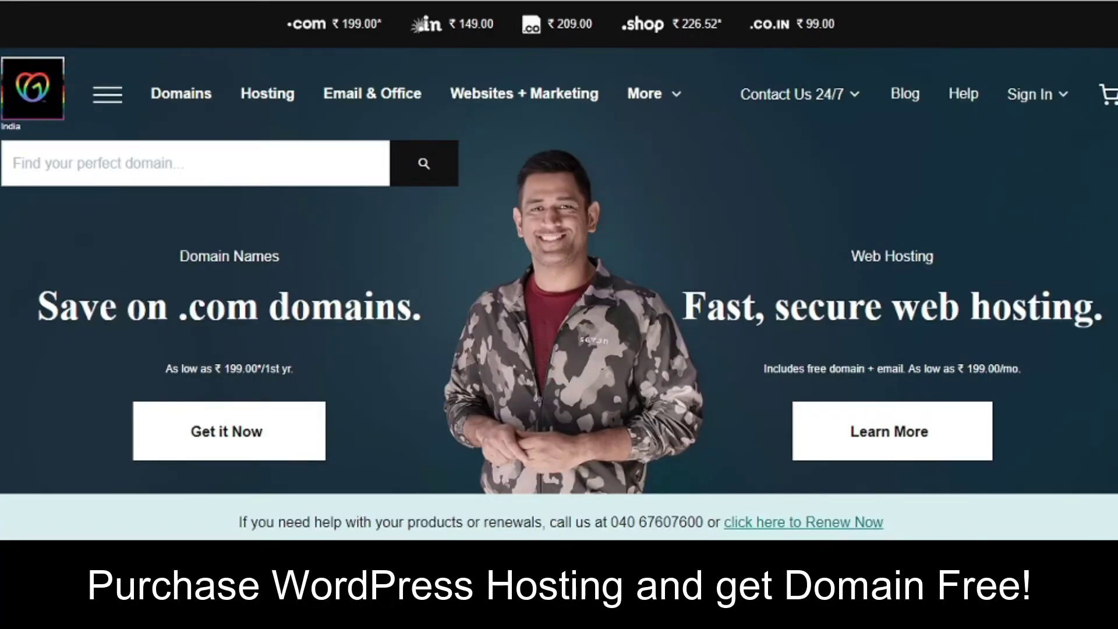
Go to Hosting, then to the WordPress Hosting page
{"action": "left_click", "coordinate": [268, 99]}
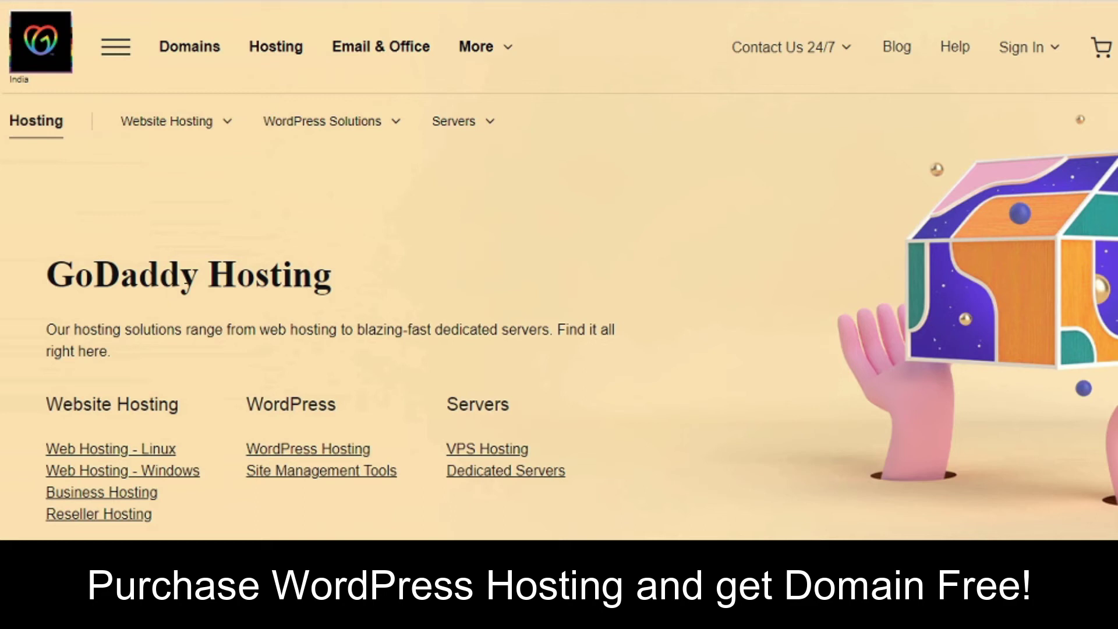
{"action": "left_click", "coordinate": [343, 457]}
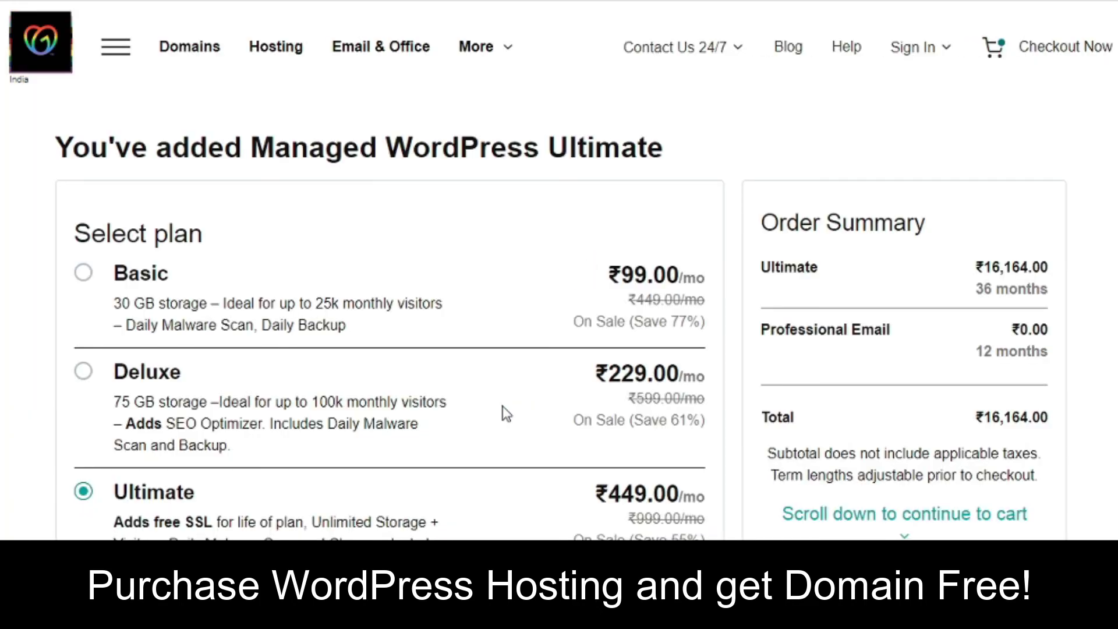
Switch the cart to Managed WordPress Basic for 36 months (₹3,564.00) and continue
{"action": "left_click", "coordinate": [83, 272]}
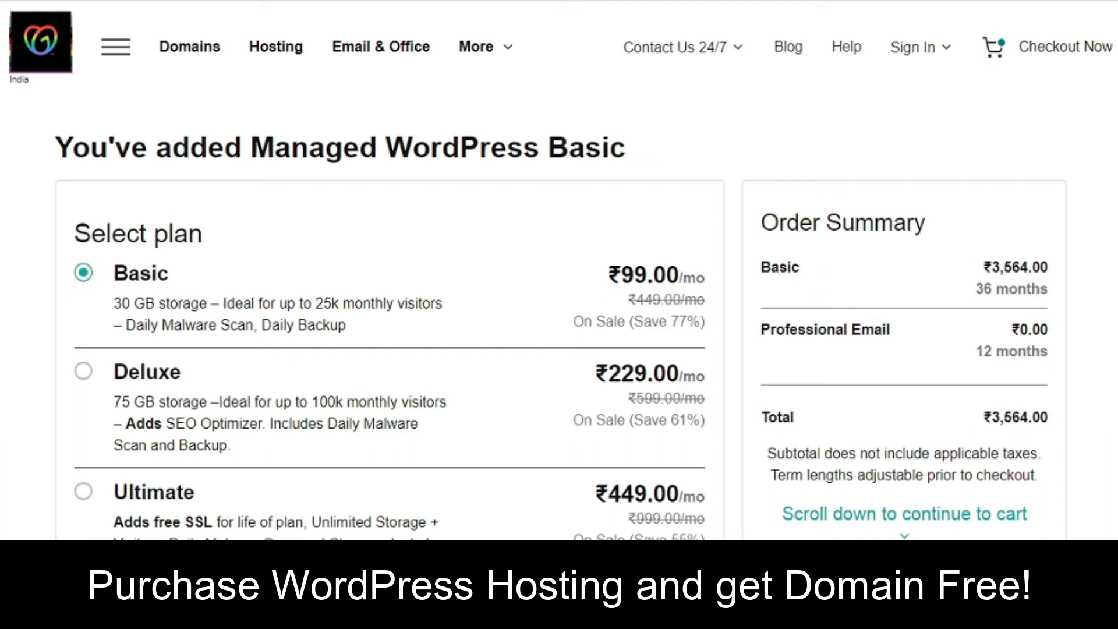
{"action": "scroll", "coordinate": [559, 271], "scroll_direction": "down", "scroll_amount": 5}
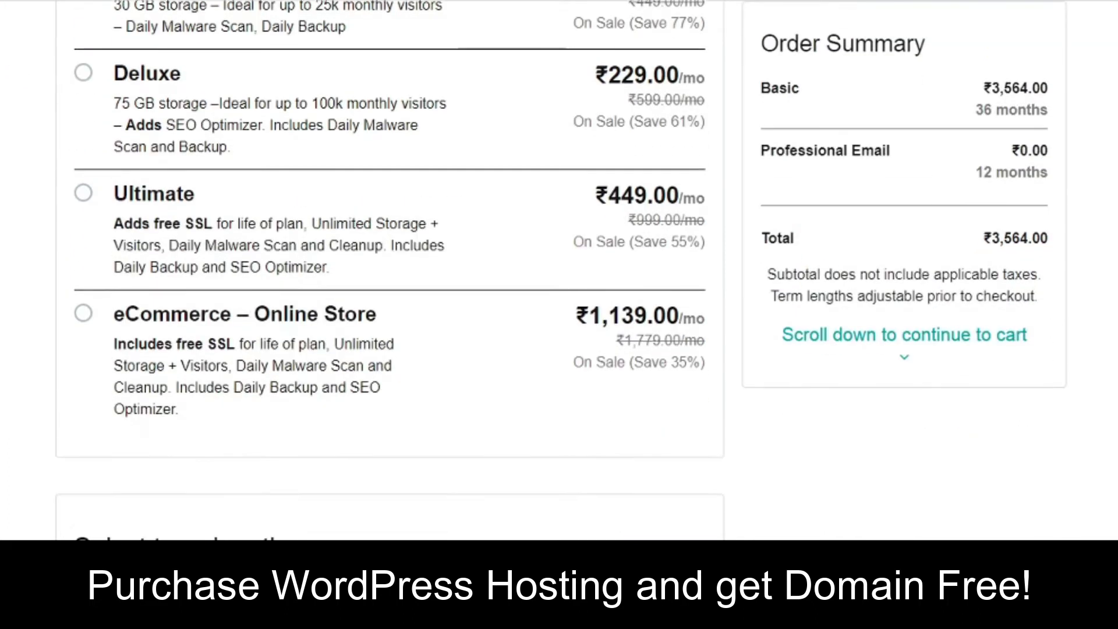
{"action": "scroll", "coordinate": [389, 271], "scroll_direction": "down", "scroll_amount": 7}
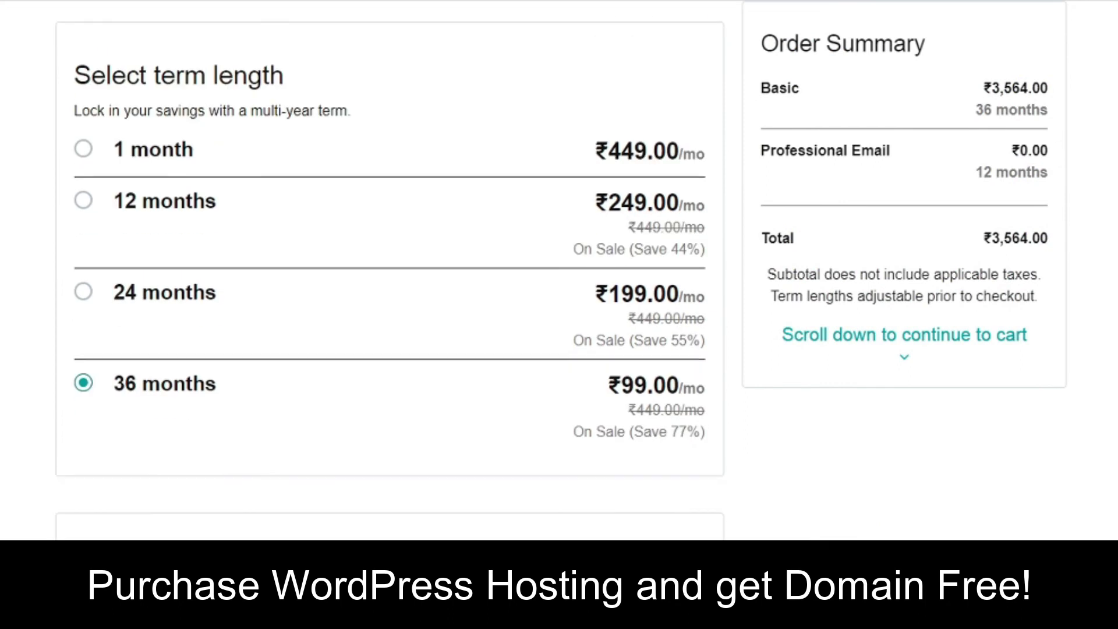
{"action": "scroll", "coordinate": [389, 271], "scroll_direction": "down", "scroll_amount": 12}
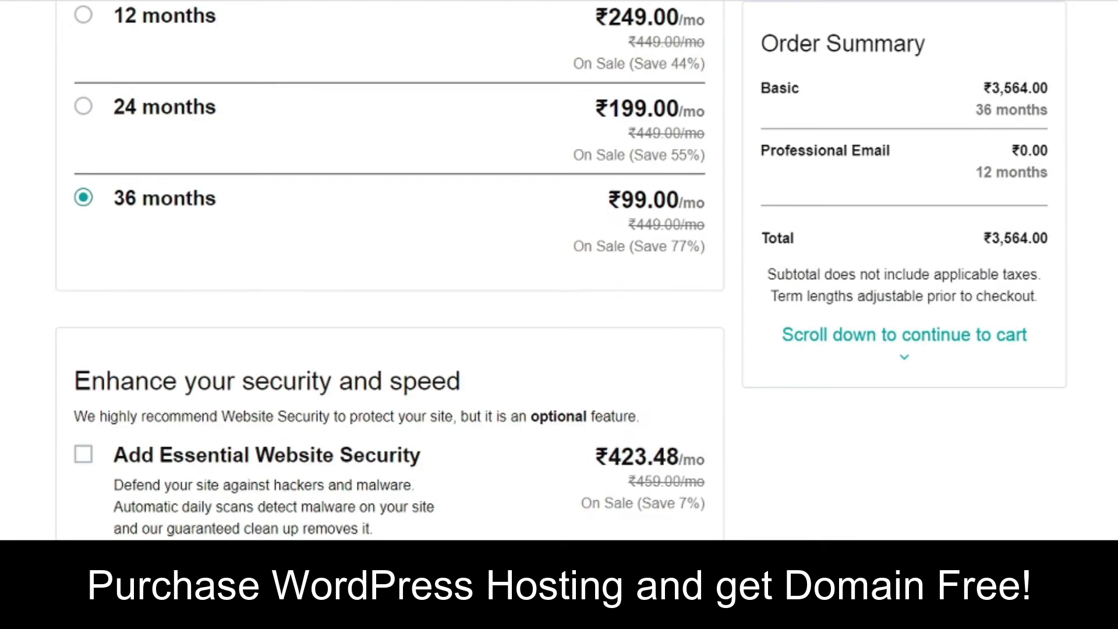
{"action": "scroll", "coordinate": [559, 270], "scroll_direction": "down", "scroll_amount": 1}
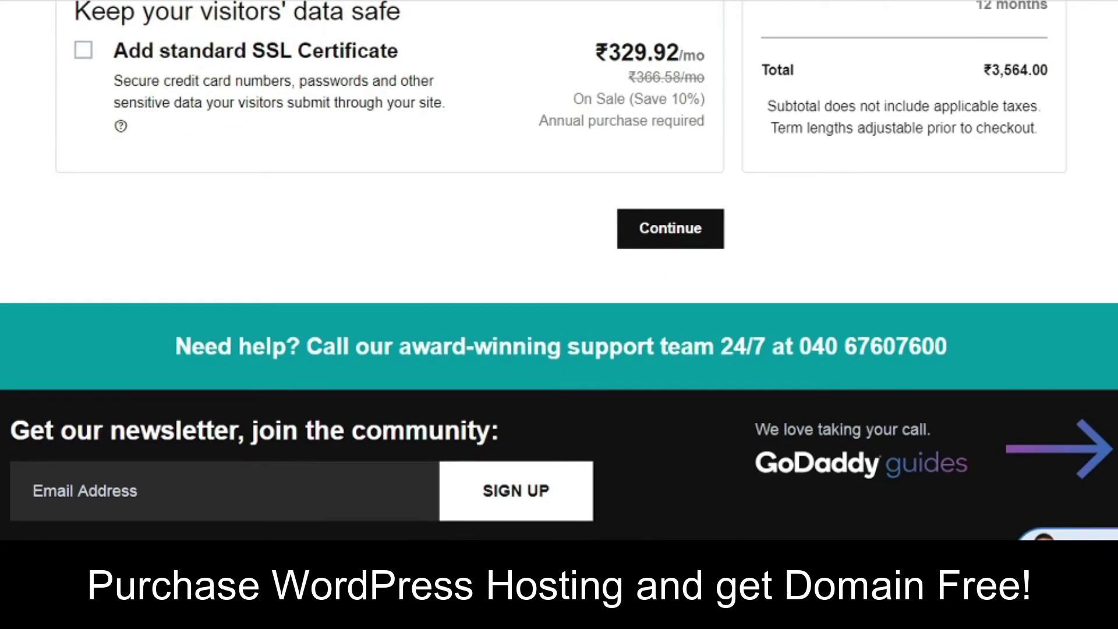
{"action": "scroll", "coordinate": [559, 270], "scroll_direction": "up", "scroll_amount": 14}
{"action": "scroll", "coordinate": [559, 270], "scroll_direction": "down", "scroll_amount": 13}
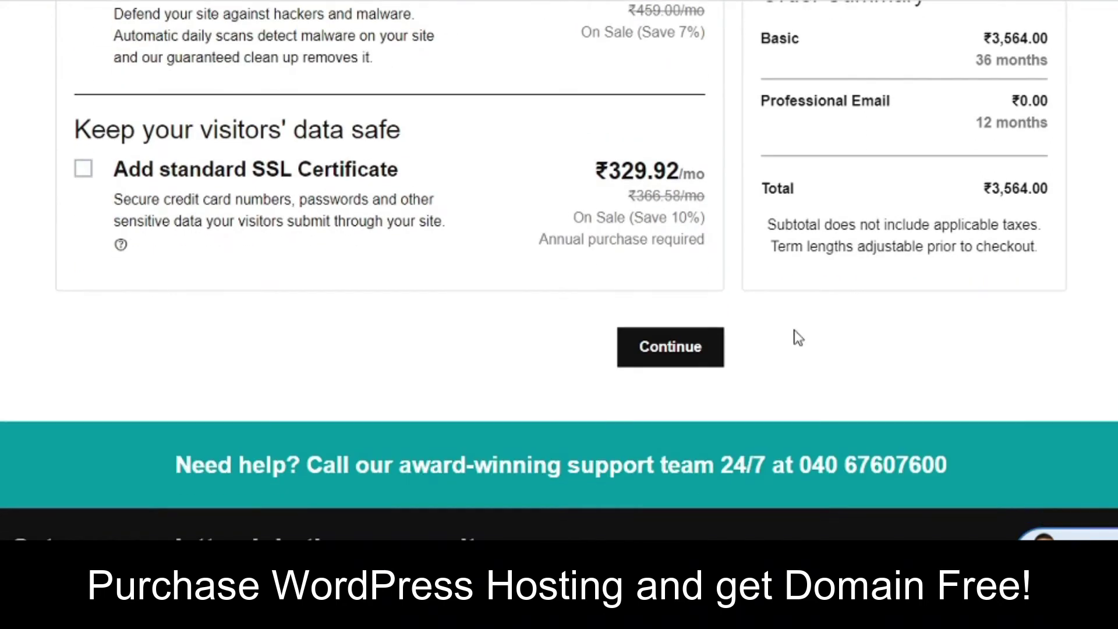
{"action": "left_click", "coordinate": [706, 362]}
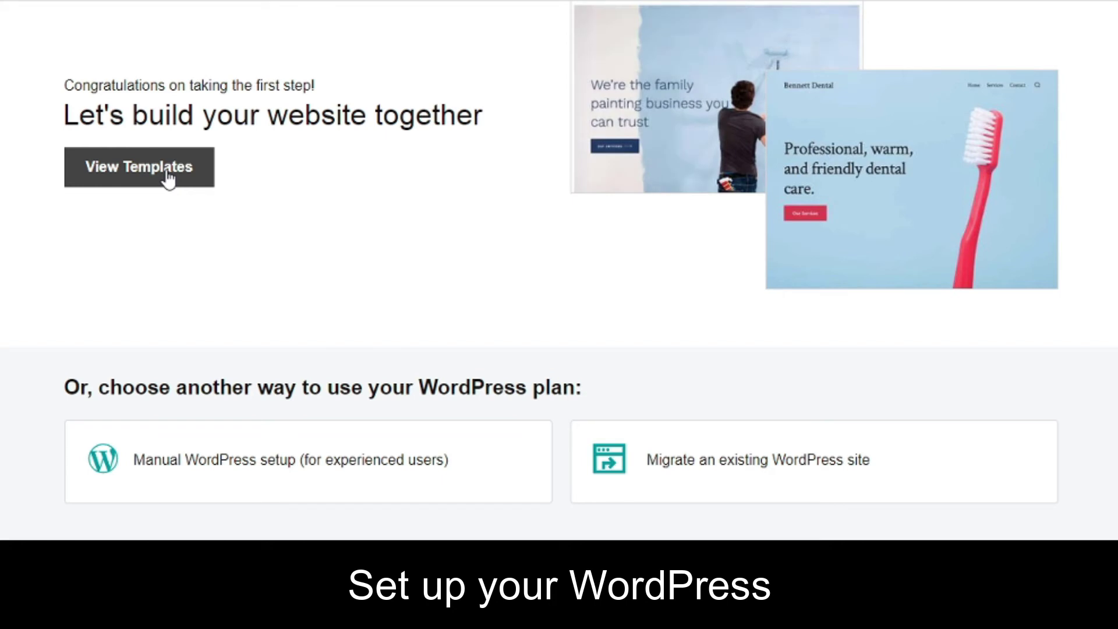
Browse the website and online store templates, then return to website templates
{"action": "left_click", "coordinate": [169, 179]}
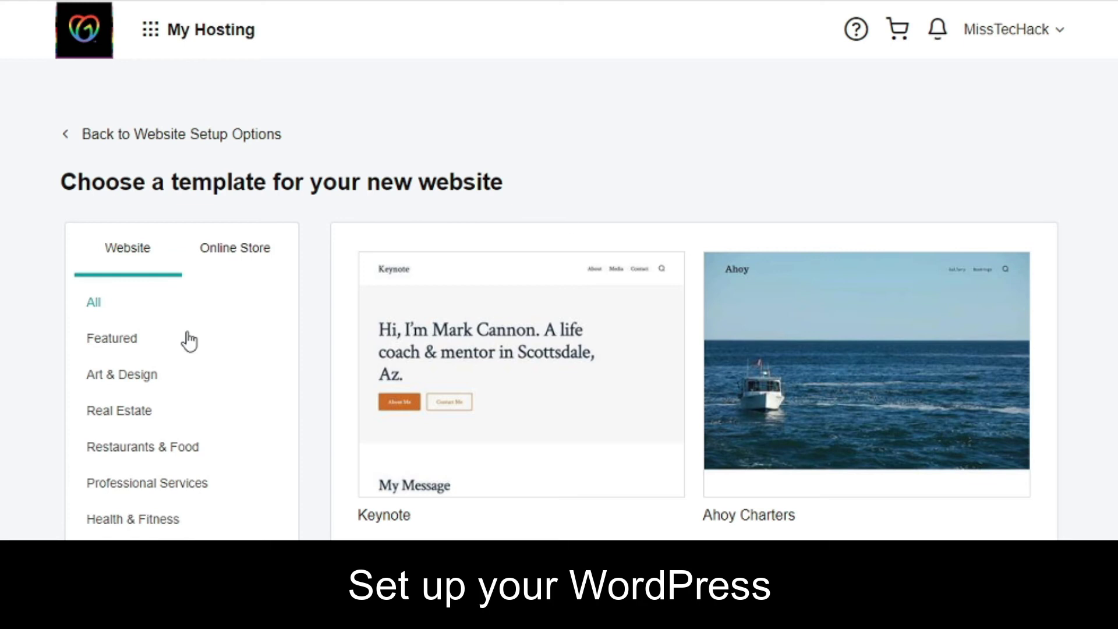
{"action": "scroll", "coordinate": [481, 186], "scroll_direction": "down", "scroll_amount": 2}
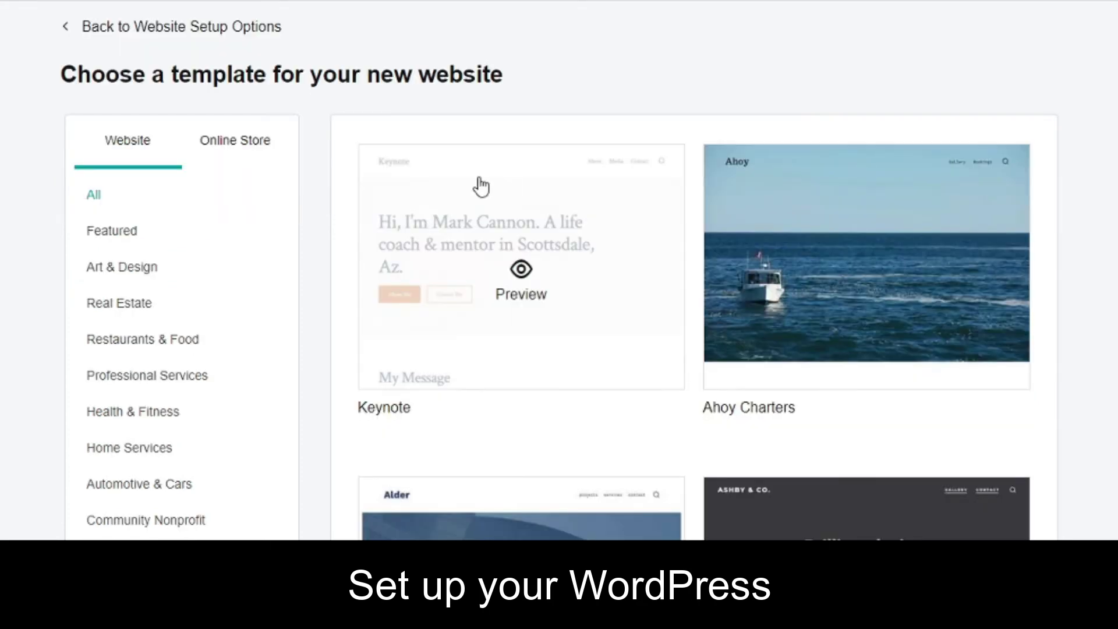
{"action": "left_click", "coordinate": [233, 141]}
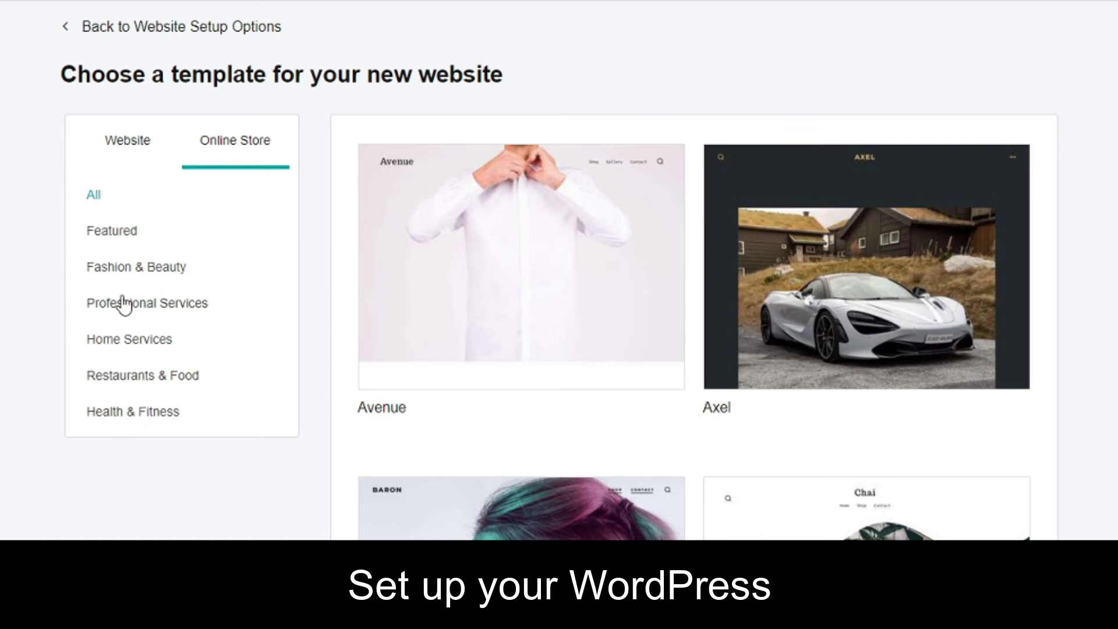
{"action": "left_click", "coordinate": [128, 149]}
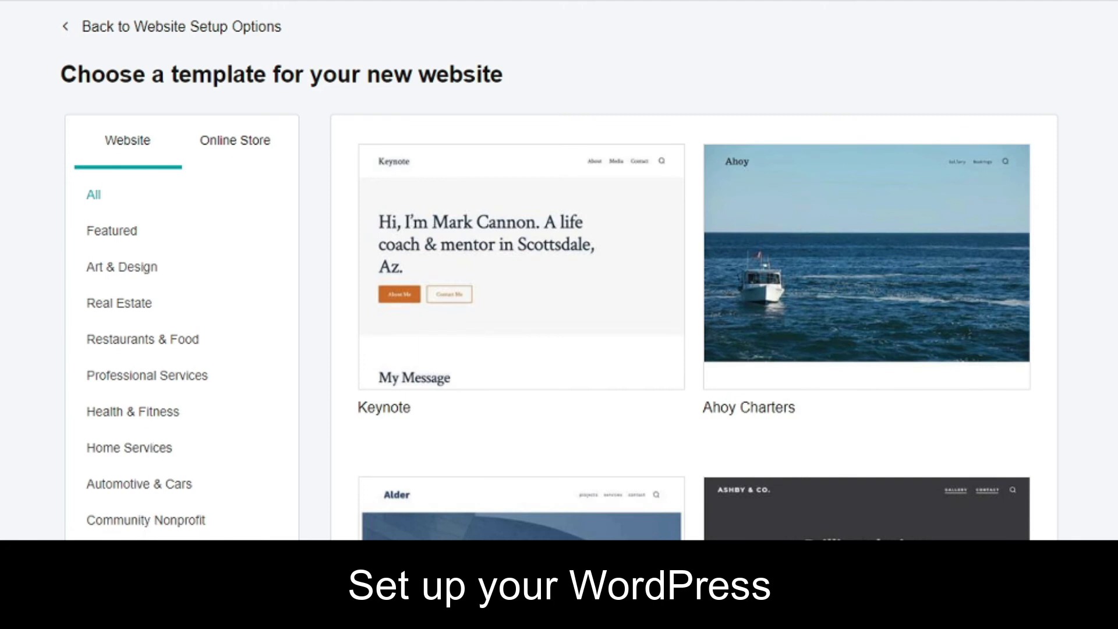
Filter to Health & Fitness and scroll through designs like Studio, Swift, Beckah and Bennett
{"action": "left_click", "coordinate": [140, 414]}
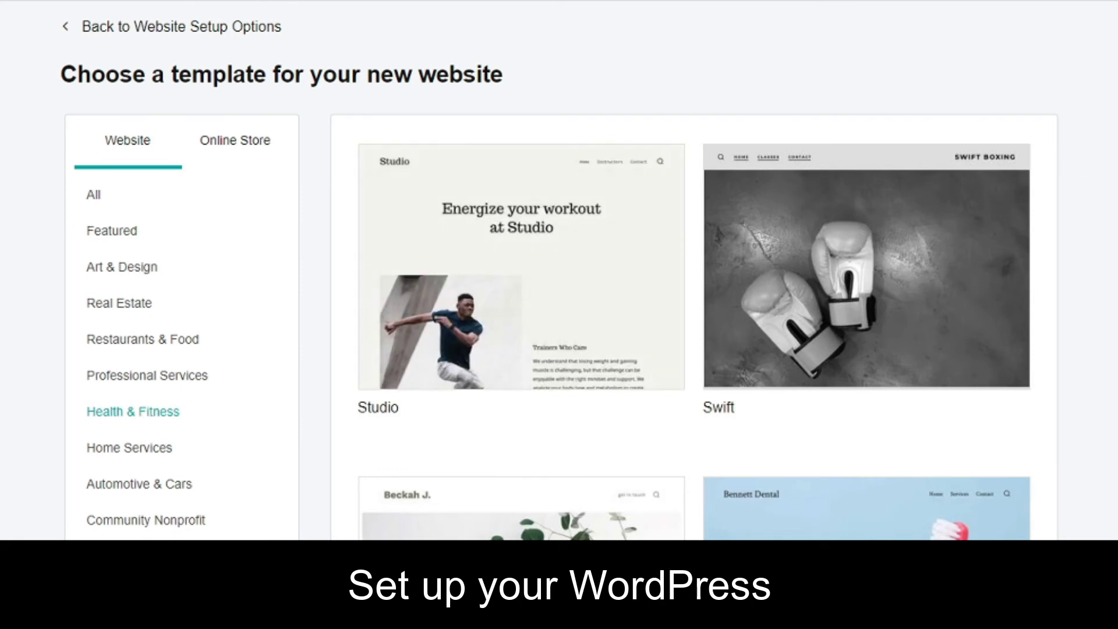
{"action": "scroll", "coordinate": [559, 271], "scroll_direction": "down", "scroll_amount": 5}
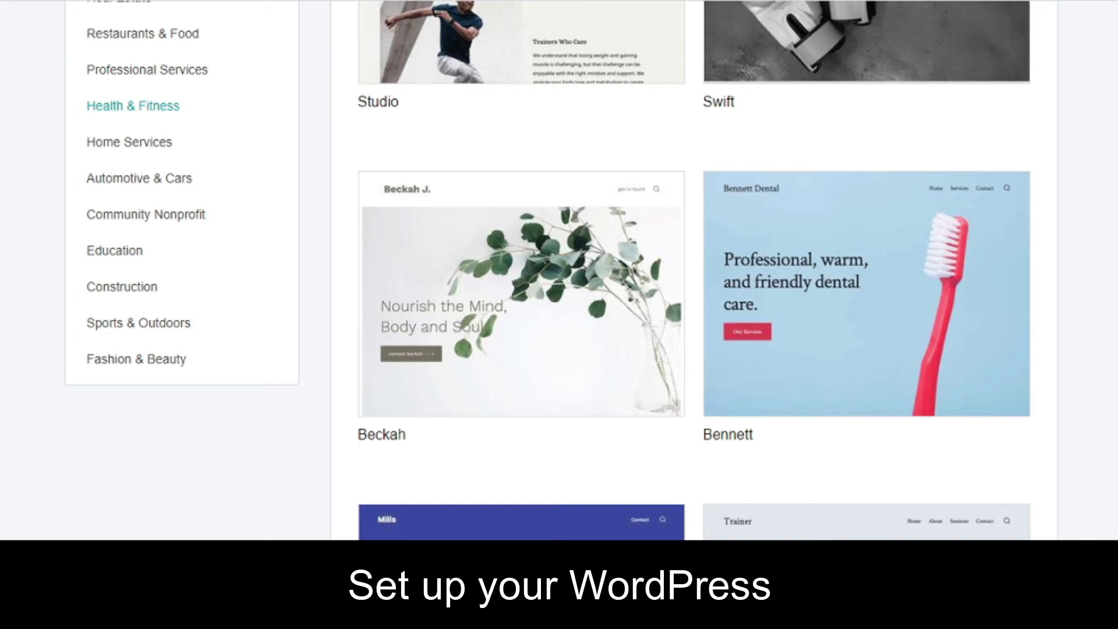
{"action": "scroll", "coordinate": [559, 270], "scroll_direction": "down", "scroll_amount": 5}
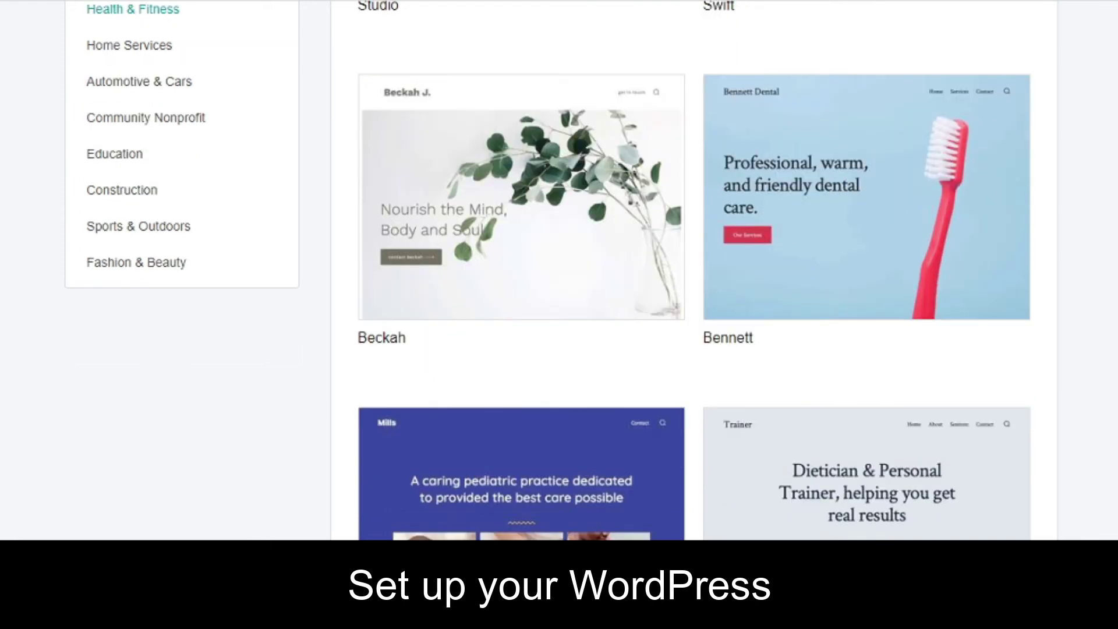
{"action": "scroll", "coordinate": [559, 271], "scroll_direction": "down", "scroll_amount": 2}
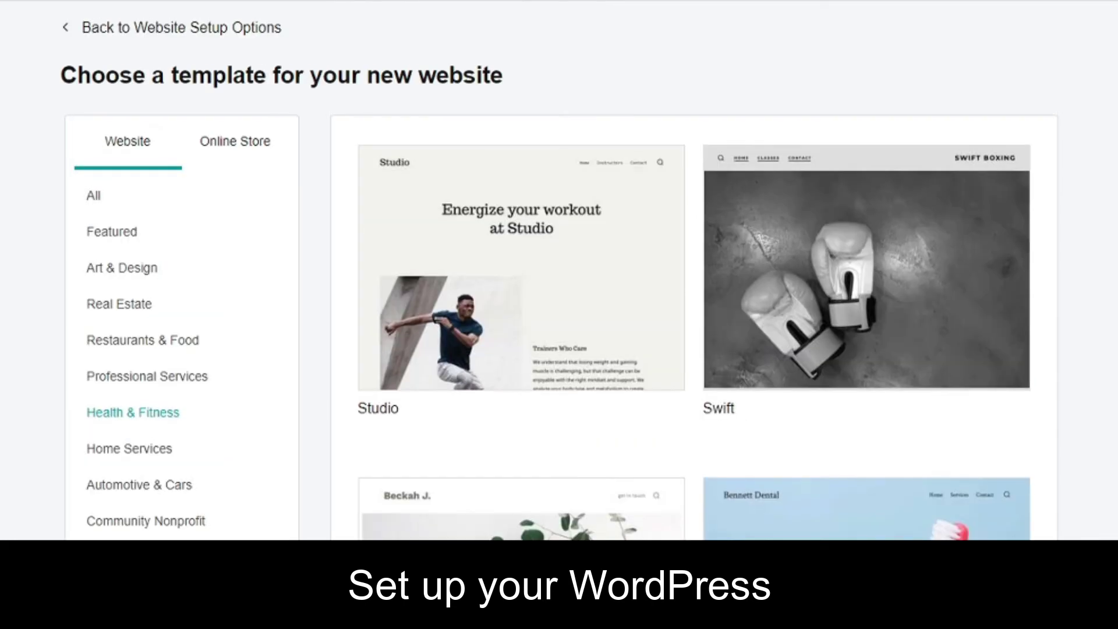
{"action": "scroll", "coordinate": [689, 355], "scroll_direction": "down", "scroll_amount": 3}
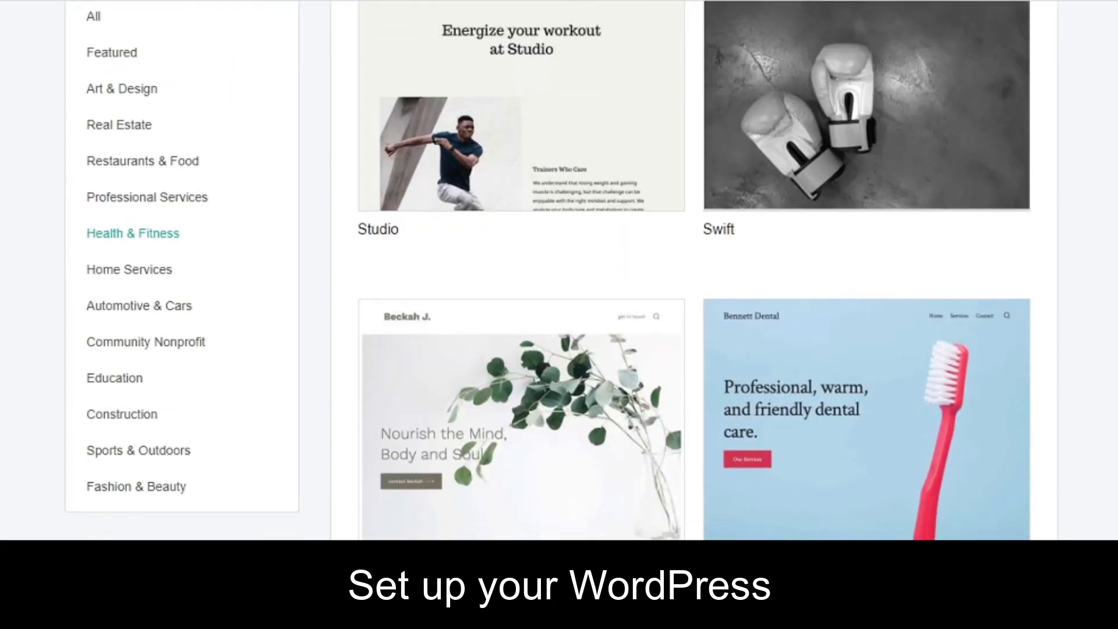
Preview the Beckah template and choose it for the new site
{"action": "left_click", "coordinate": [519, 428]}
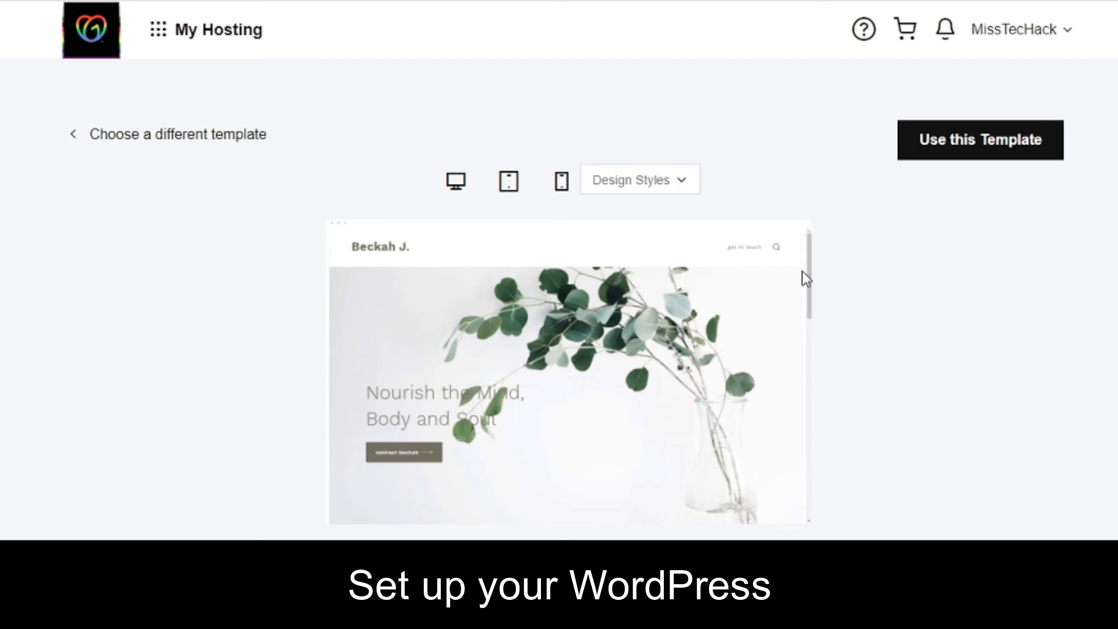
{"action": "left_click_drag", "start_coordinate": [809, 281], "coordinate": [809, 257]}
{"action": "left_click", "coordinate": [963, 152]}
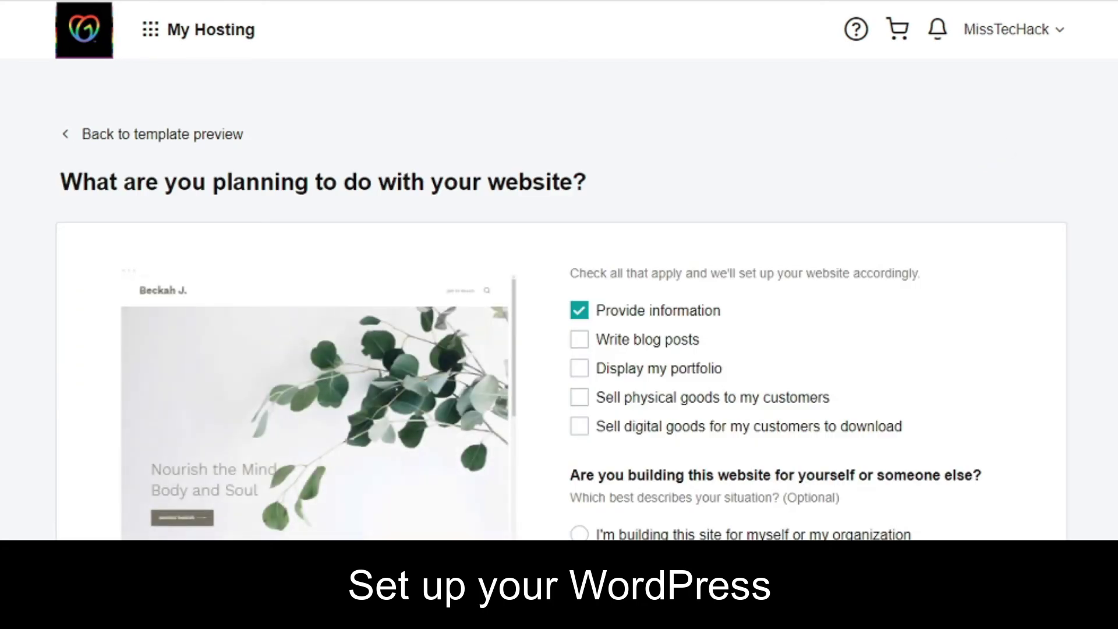
Add writing blog posts as a site purpose and mark the site as for yourself
{"action": "scroll", "coordinate": [559, 291], "scroll_direction": "down", "scroll_amount": 1}
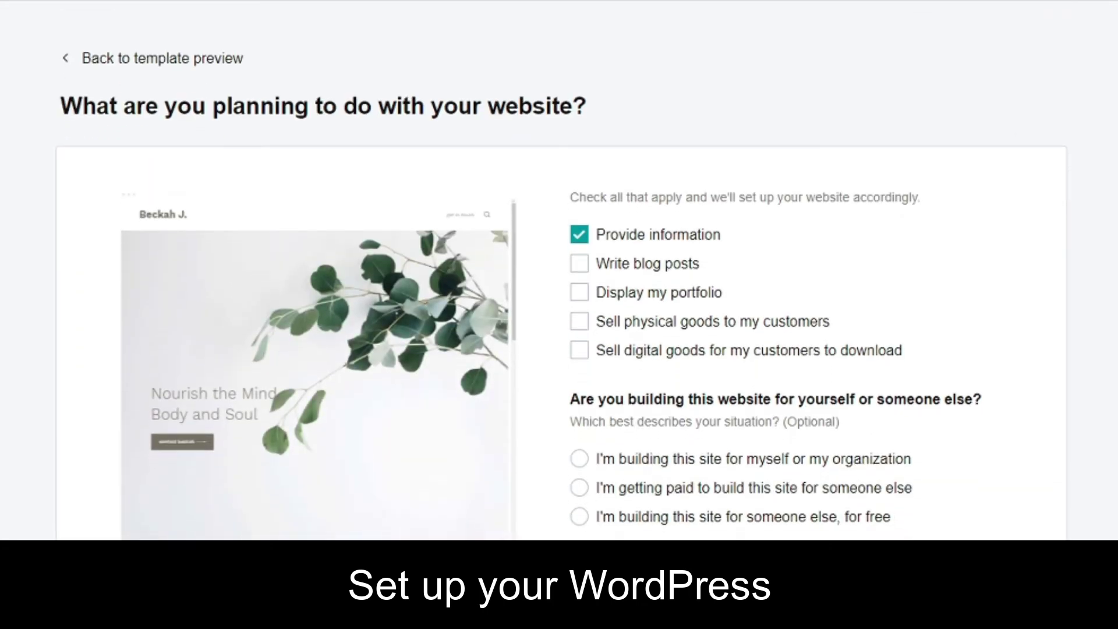
{"action": "scroll", "coordinate": [559, 291], "scroll_direction": "down", "scroll_amount": 1}
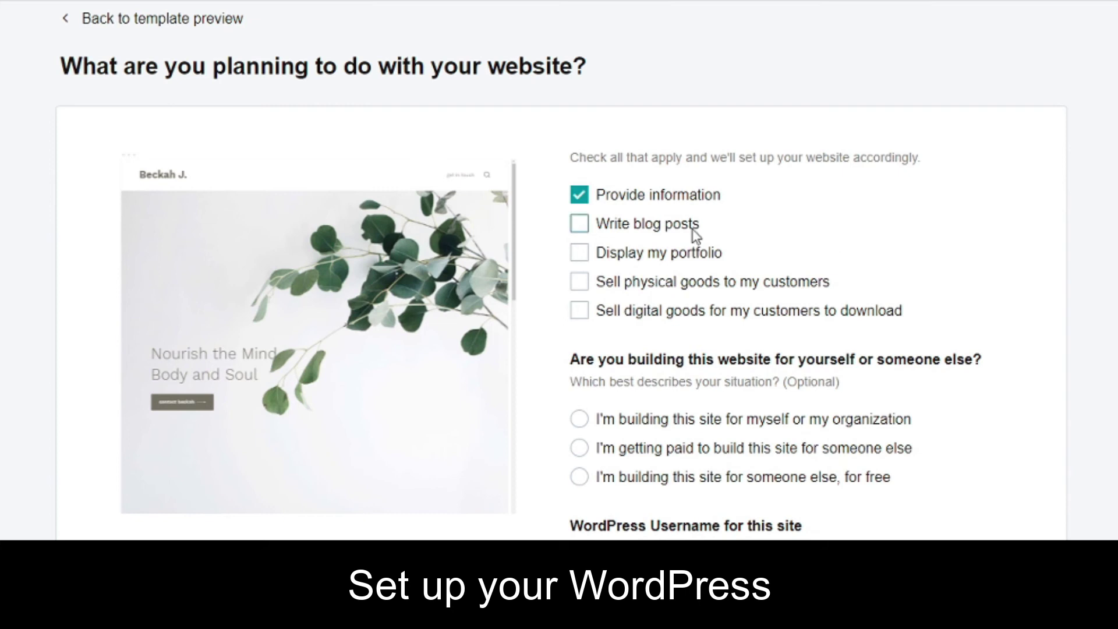
{"action": "left_click", "coordinate": [585, 229]}
{"action": "left_click", "coordinate": [579, 419]}
{"action": "scroll", "coordinate": [562, 273], "scroll_direction": "down", "scroll_amount": 3}
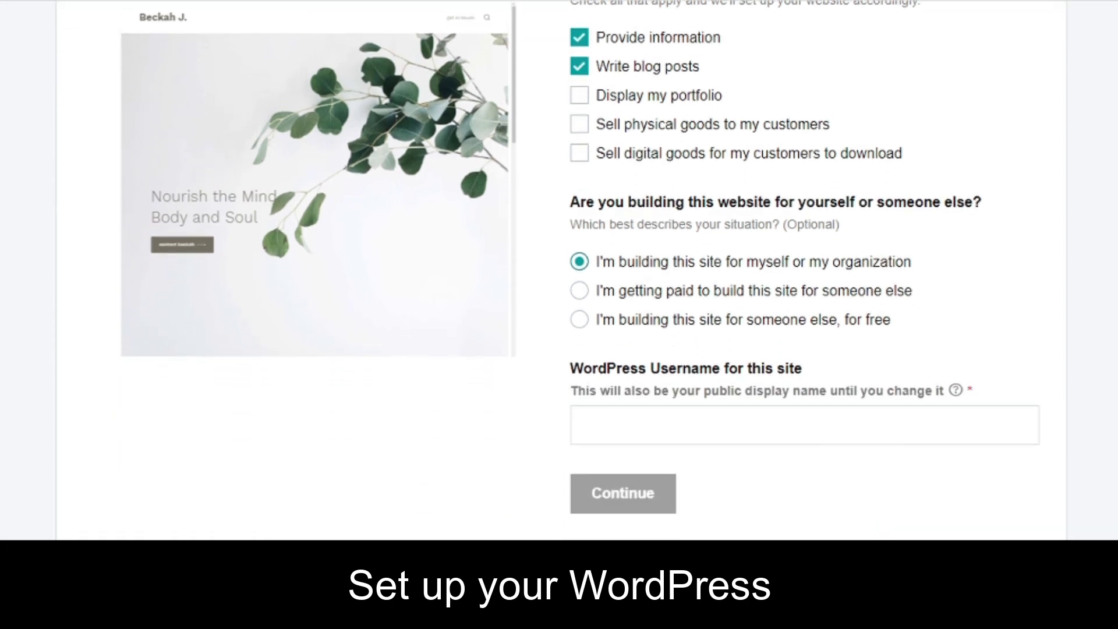
Enter a WordPress username and submit the setup answers
{"action": "left_click", "coordinate": [781, 421]}
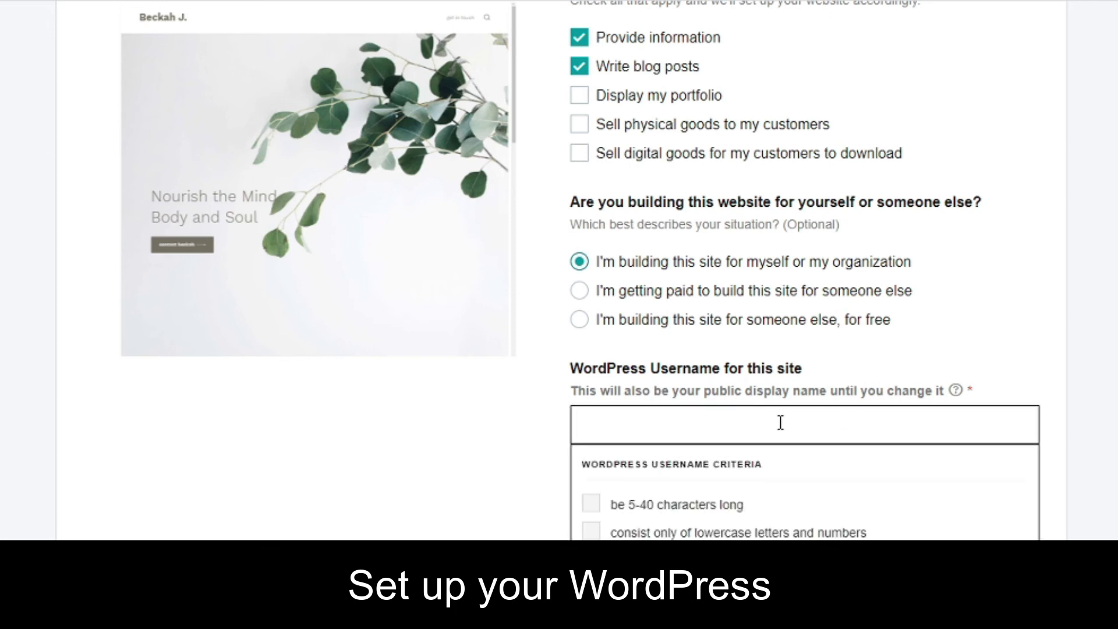
{"action": "type", "text": "demo"}
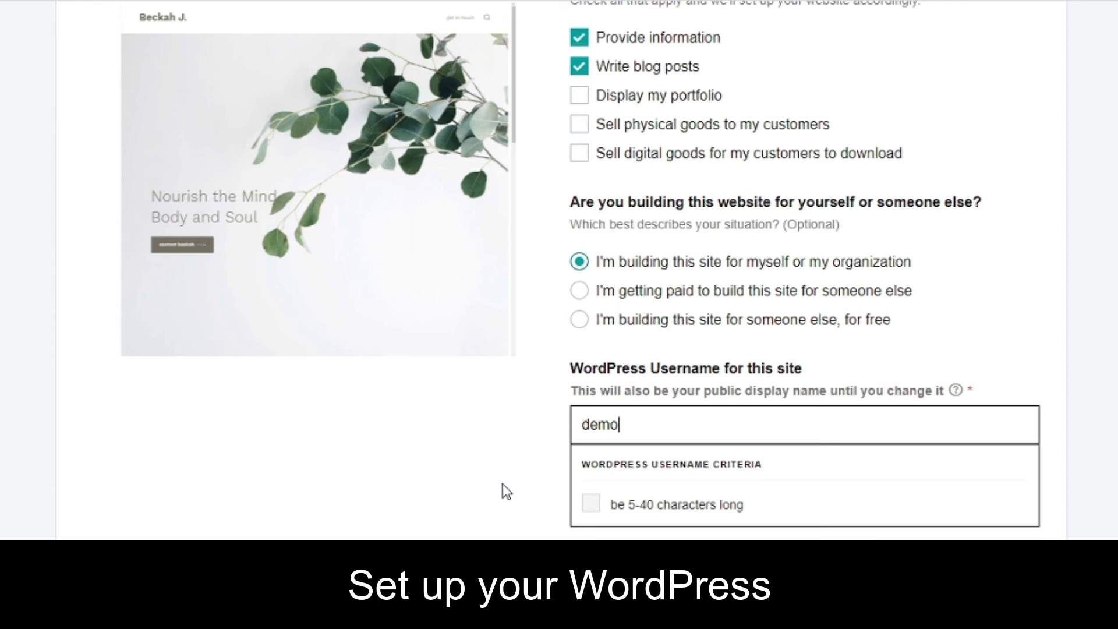
{"action": "type", "text": "te"}
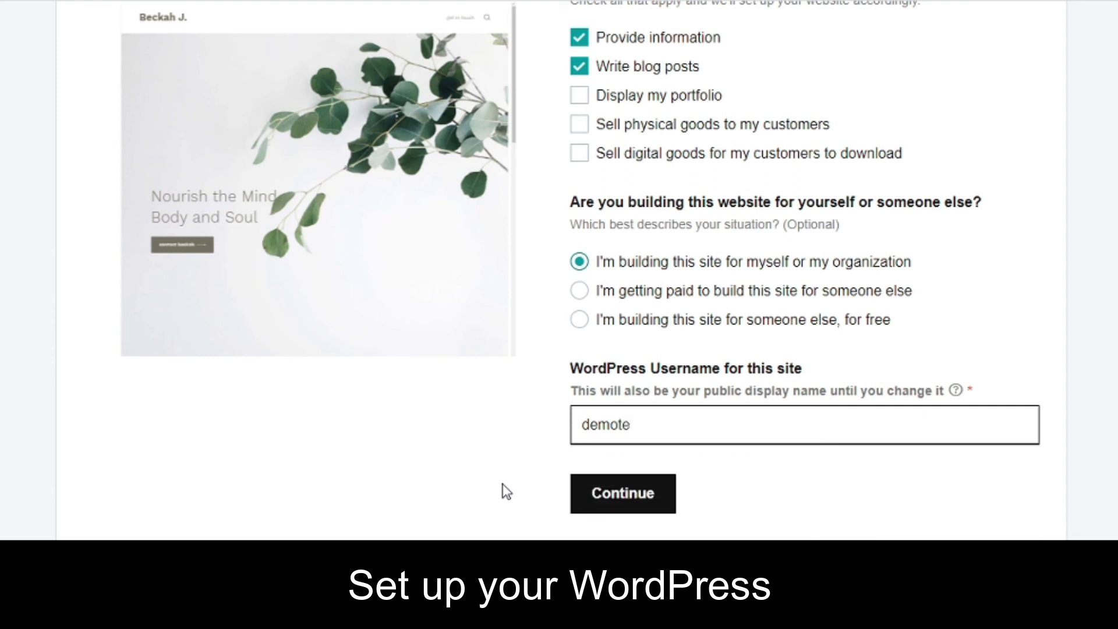
{"action": "key", "text": "BackSpace"}
{"action": "key", "text": "BackSpace"}
{"action": "type", "text": "template"}
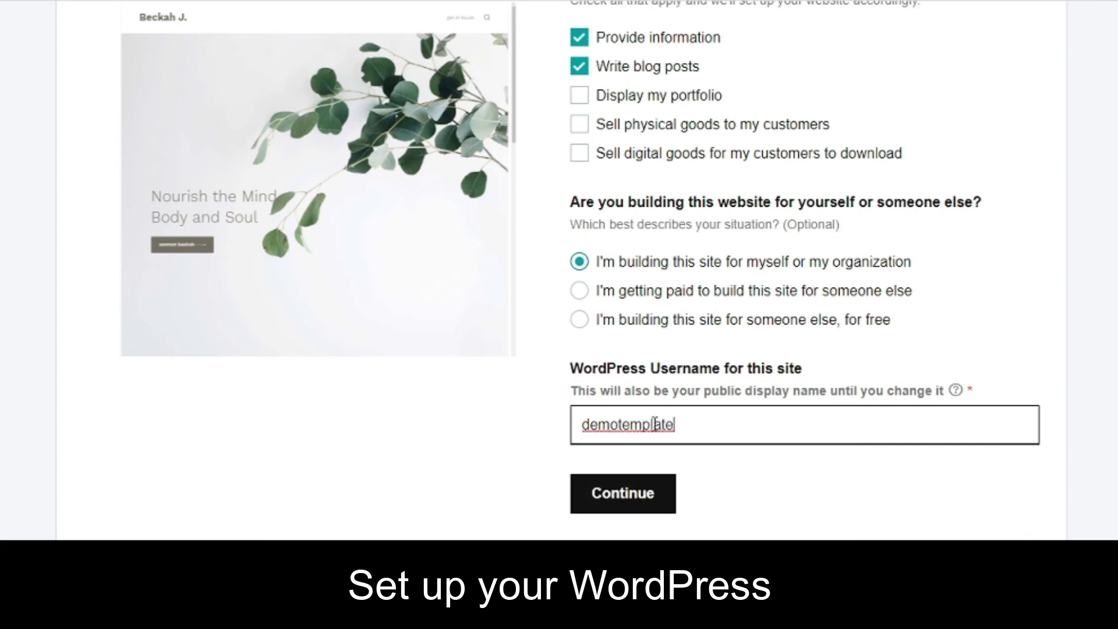
{"action": "left_click", "coordinate": [610, 507]}
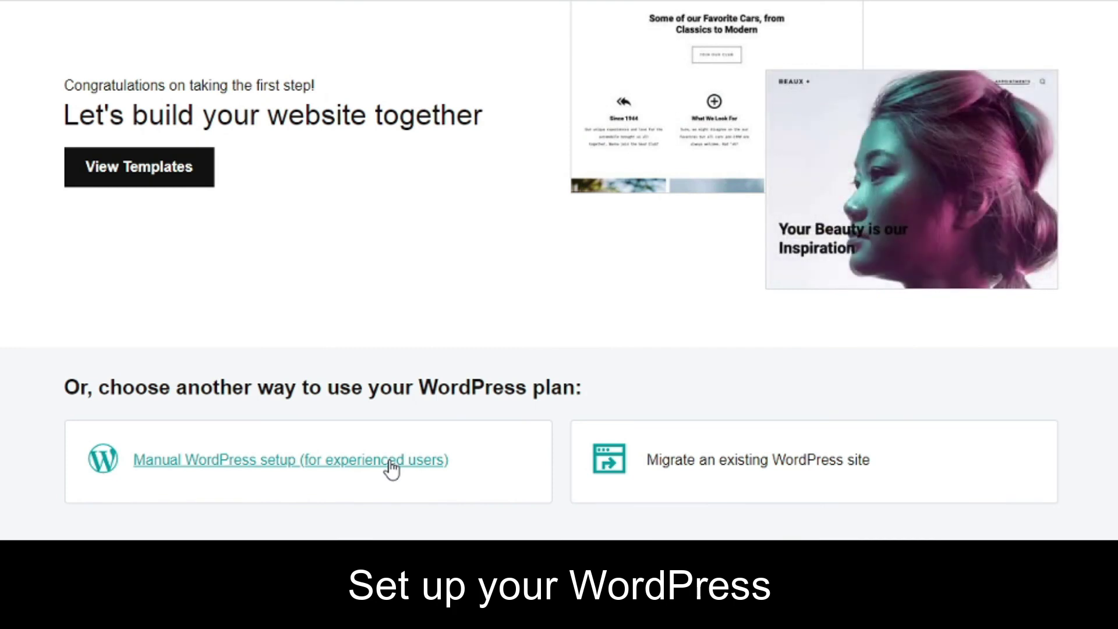
Create the WordPress site via manual setup, then view its settings down to the t4i.ea5.myftpupload.com domain
{"action": "left_click", "coordinate": [391, 466]}
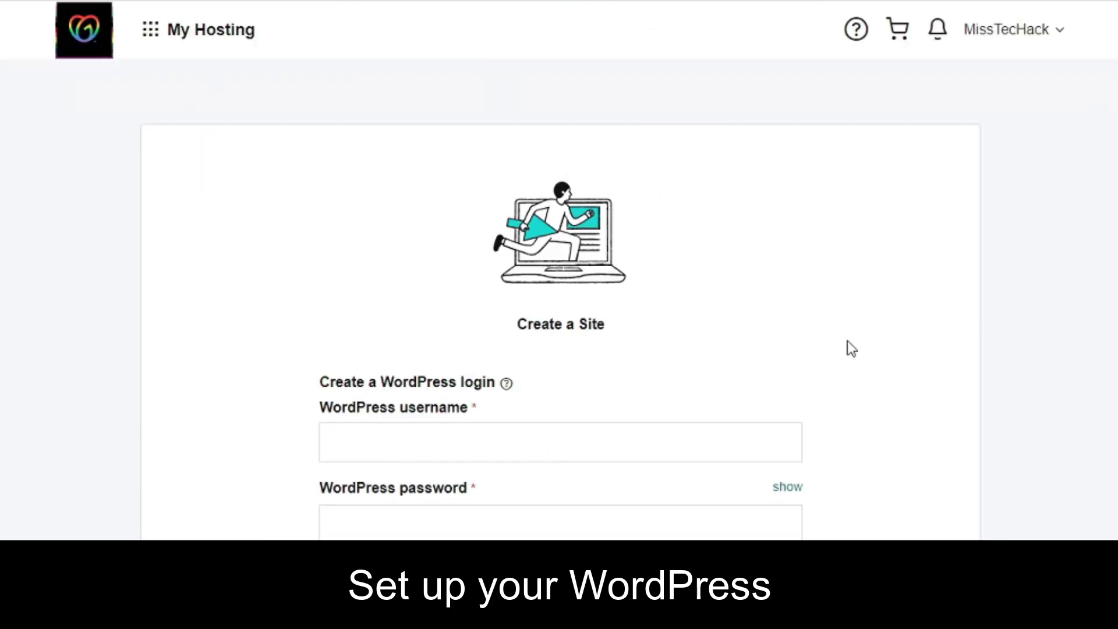
{"action": "scroll", "coordinate": [917, 391], "scroll_direction": "down", "scroll_amount": 3}
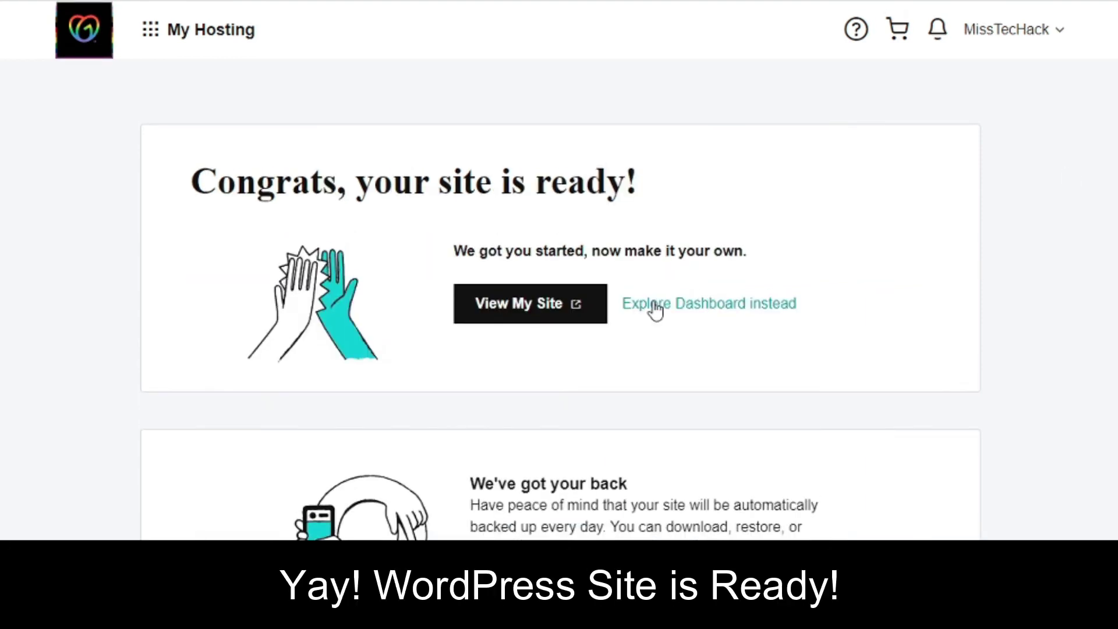
{"action": "left_click", "coordinate": [524, 309]}
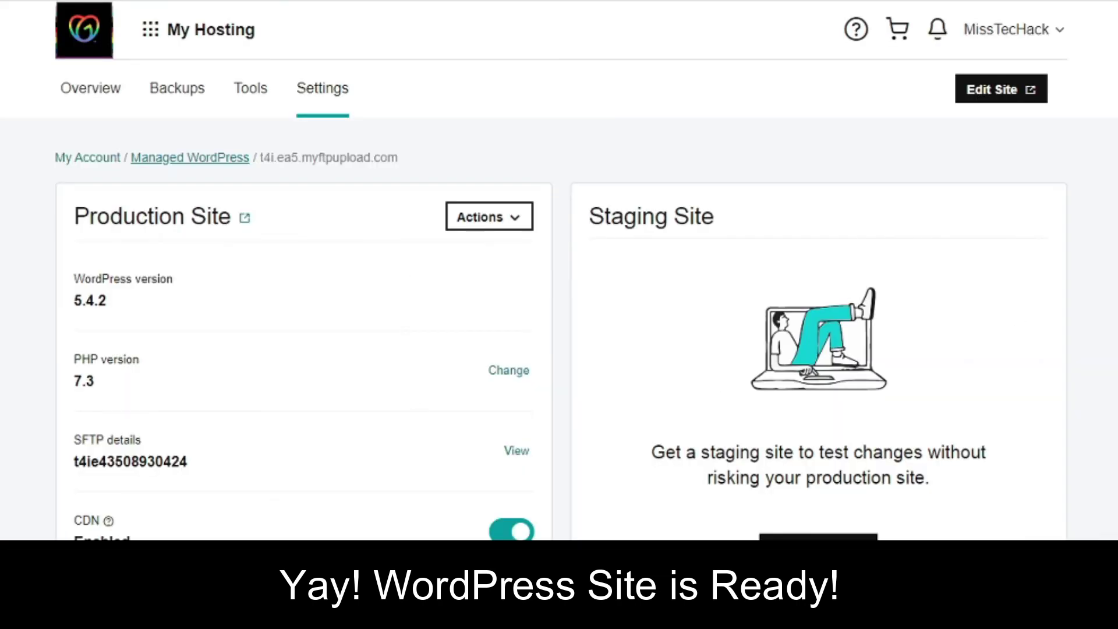
{"action": "scroll", "coordinate": [559, 291], "scroll_direction": "down", "scroll_amount": 7}
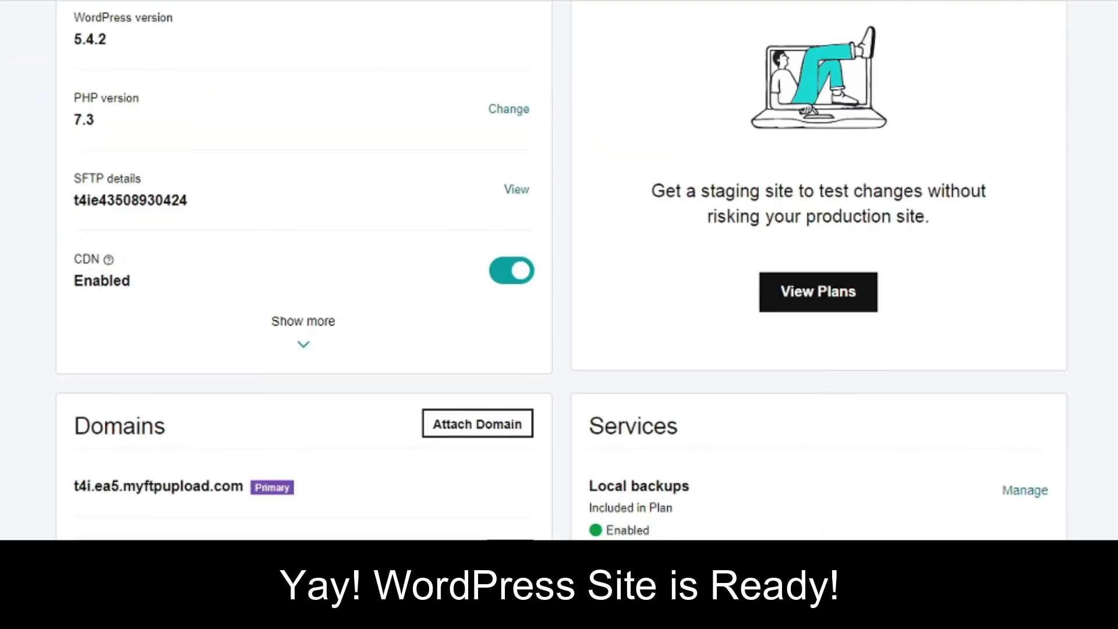
{"action": "scroll", "coordinate": [559, 274], "scroll_direction": "down", "scroll_amount": 1}
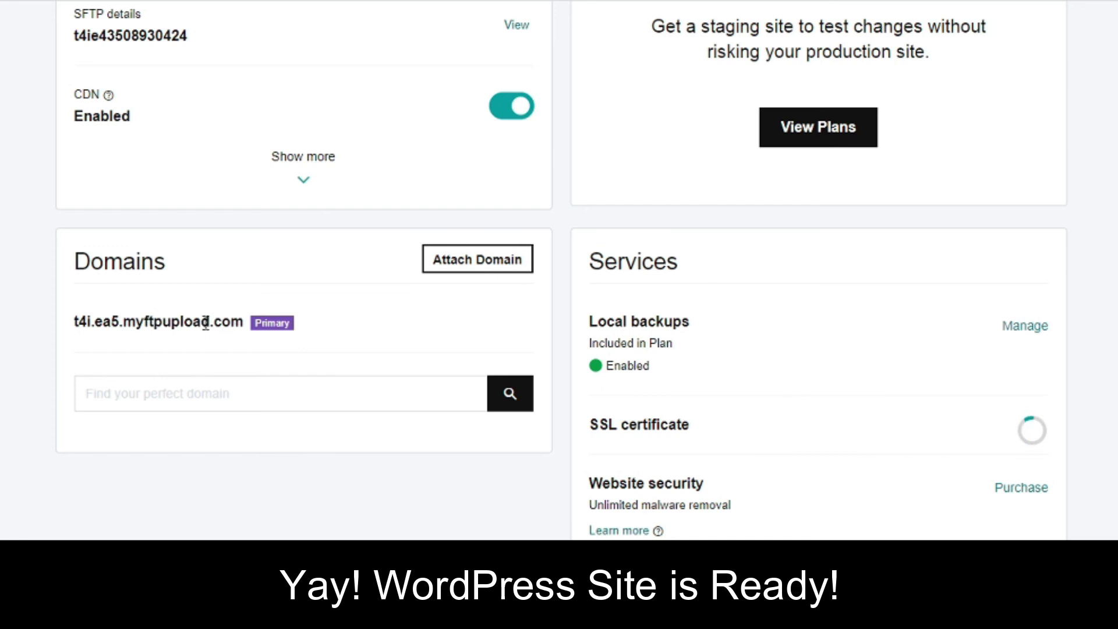
Attach sanitizeyoursoul.com to the site with 'Make this the primary domain' kept ticked
{"action": "left_click", "coordinate": [454, 269]}
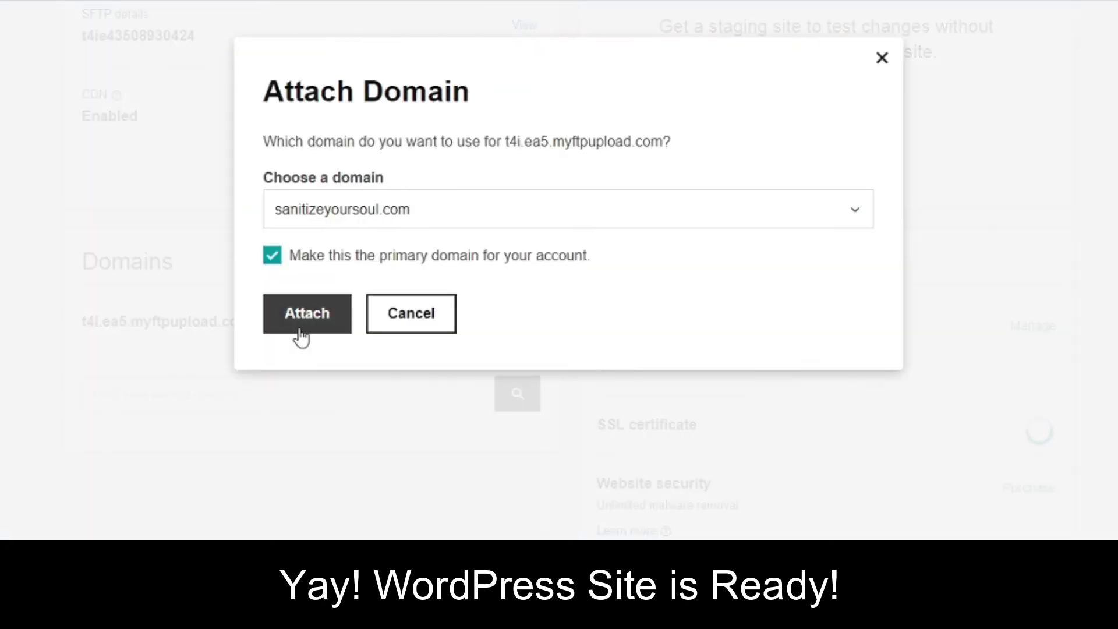
{"action": "left_click", "coordinate": [297, 332]}
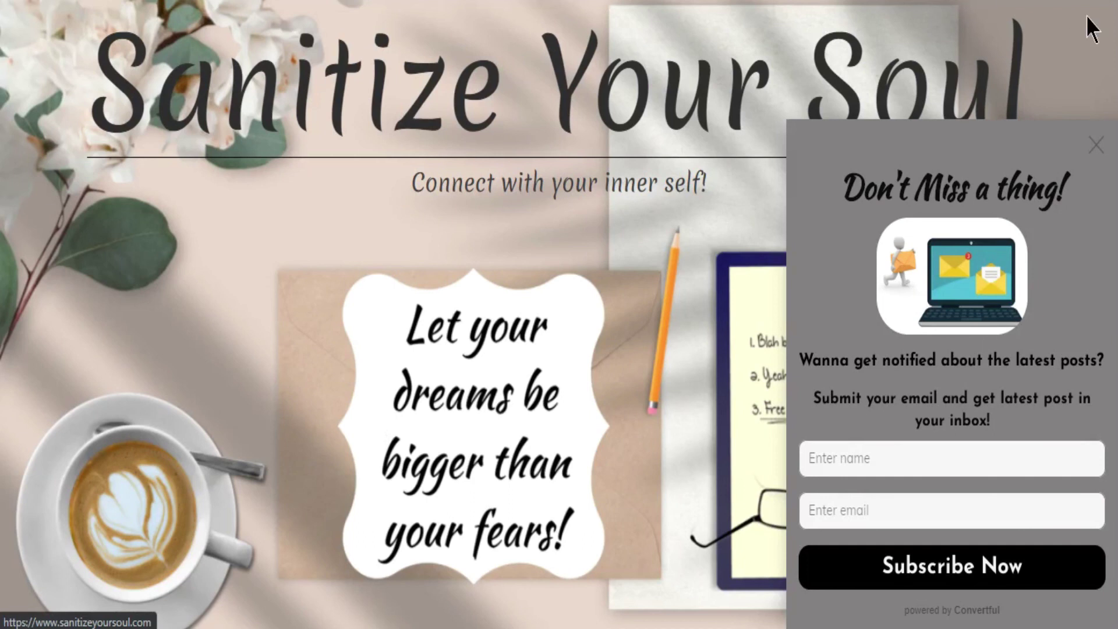
Close the 'Don't Miss a thing!' popup and scroll the Sanitize Your Soul homepage to its footer
{"action": "left_click", "coordinate": [1098, 145]}
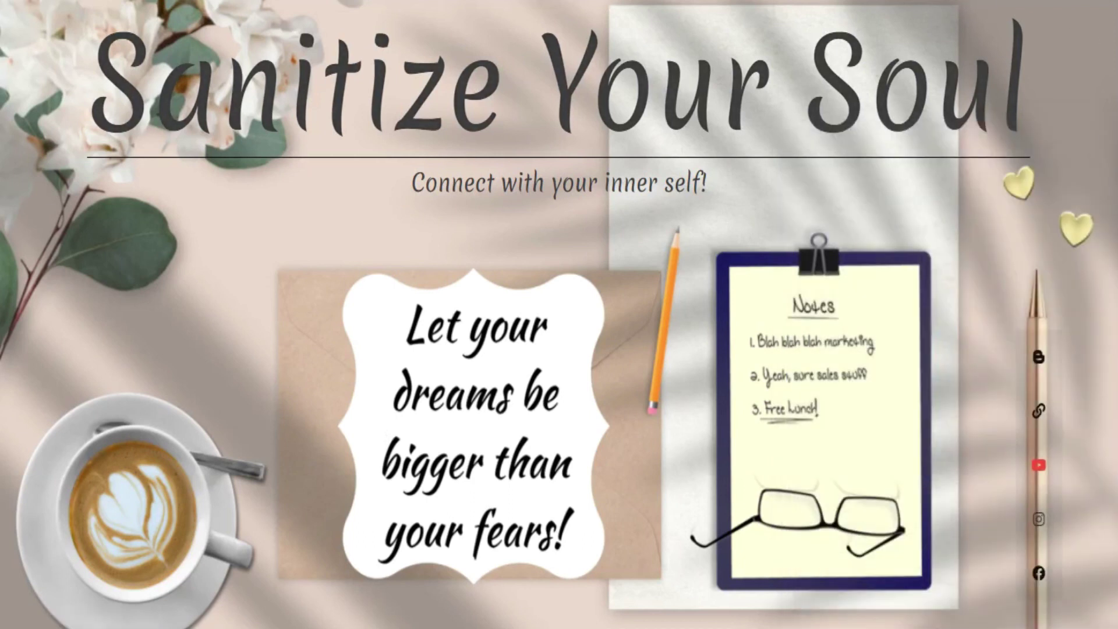
{"action": "scroll", "coordinate": [559, 315], "scroll_direction": "down", "scroll_amount": 10}
{"action": "scroll", "coordinate": [559, 315], "scroll_direction": "down", "scroll_amount": 6}
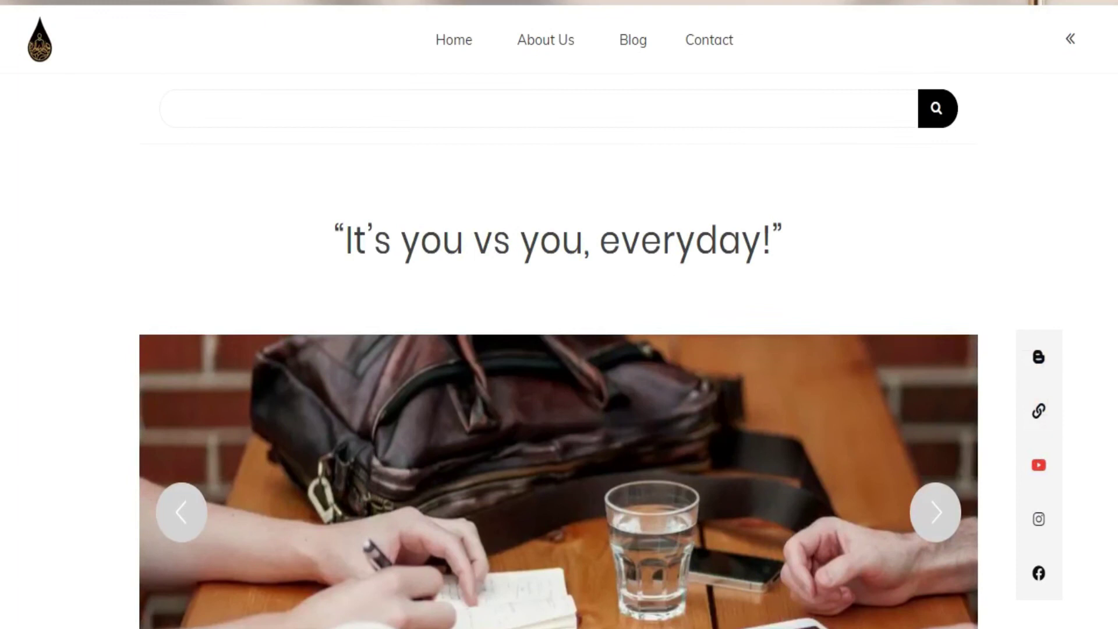
{"action": "scroll", "coordinate": [559, 315], "scroll_direction": "down", "scroll_amount": 12}
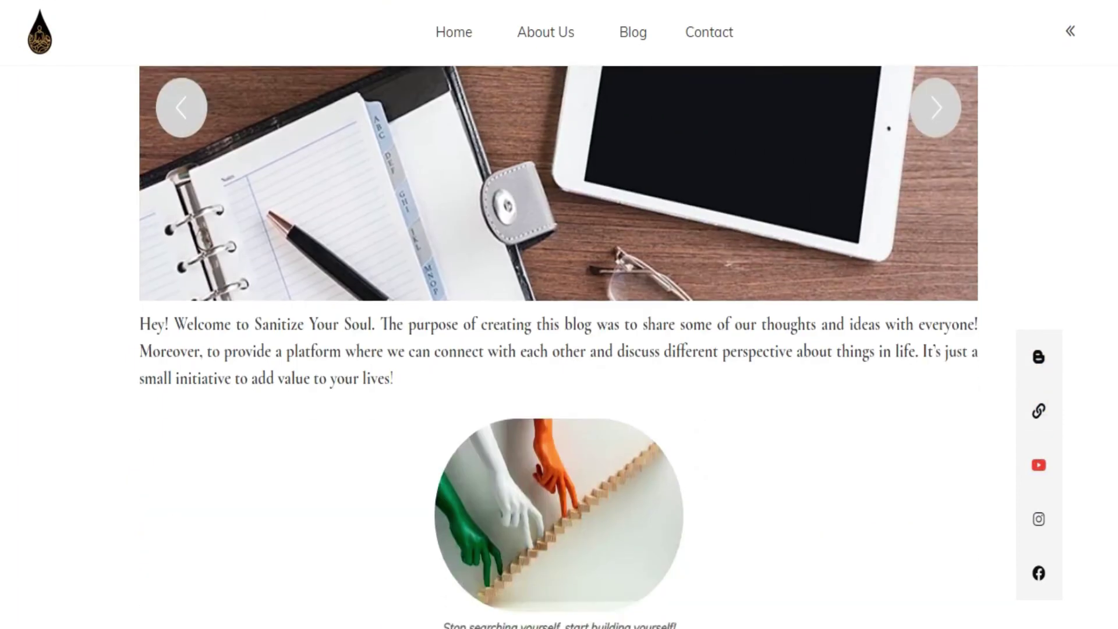
{"action": "scroll", "coordinate": [559, 314], "scroll_direction": "down", "scroll_amount": 4}
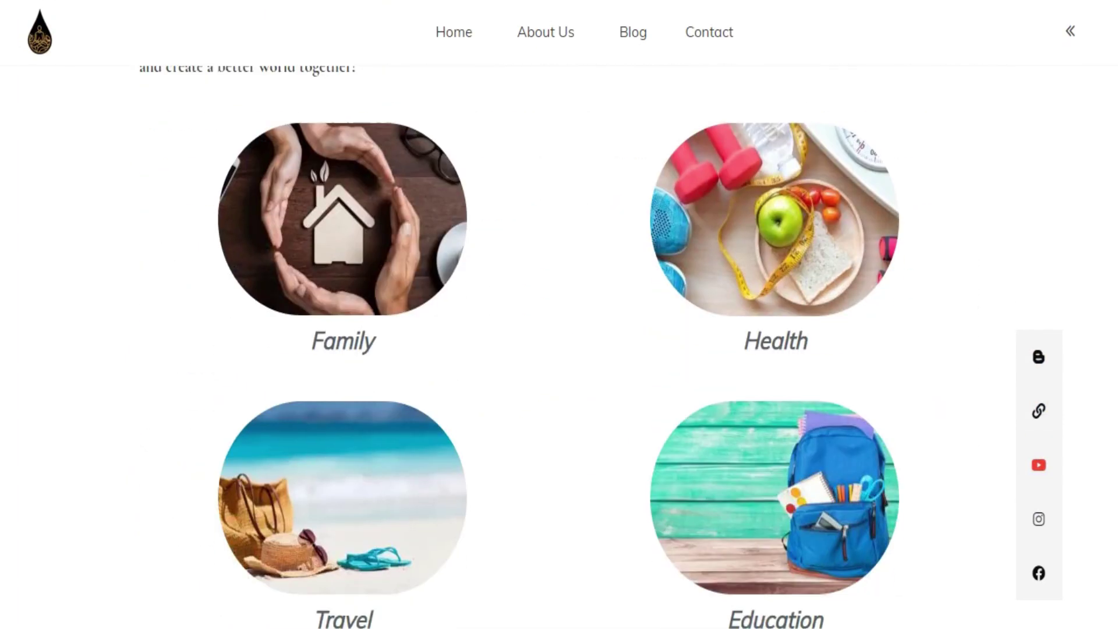
{"action": "scroll", "coordinate": [559, 347], "scroll_direction": "down", "scroll_amount": 5}
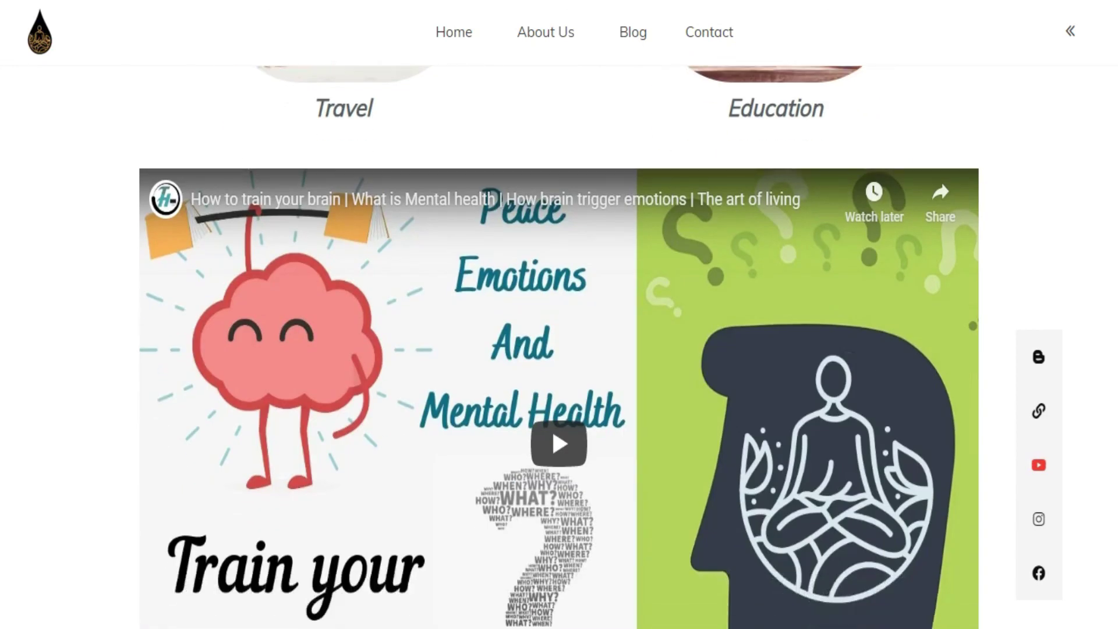
{"action": "scroll", "coordinate": [559, 347], "scroll_direction": "down", "scroll_amount": 3}
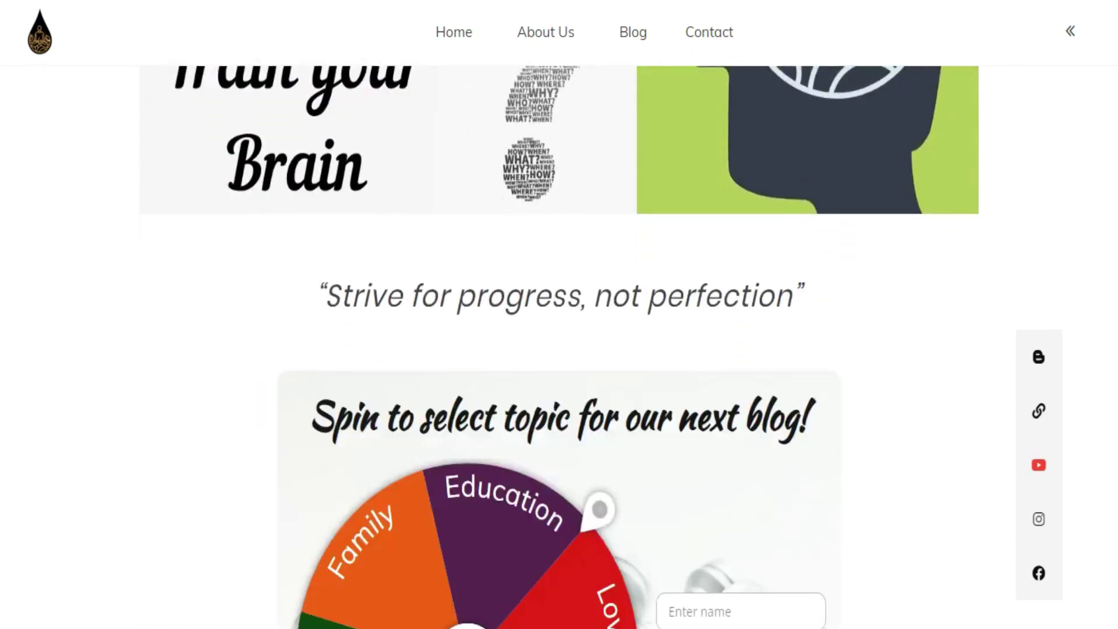
{"action": "scroll", "coordinate": [559, 346], "scroll_direction": "down", "scroll_amount": 4}
{"action": "scroll", "coordinate": [559, 347], "scroll_direction": "down", "scroll_amount": 5}
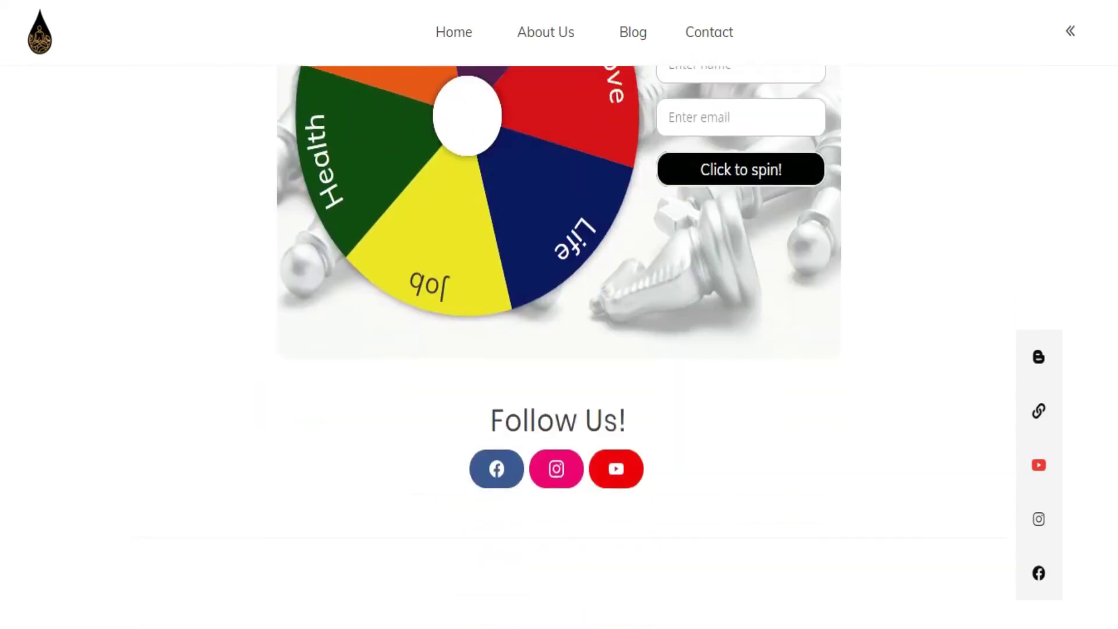
{"action": "scroll", "coordinate": [558, 346], "scroll_direction": "down", "scroll_amount": 3}
{"action": "scroll", "coordinate": [559, 346], "scroll_direction": "down", "scroll_amount": 3}
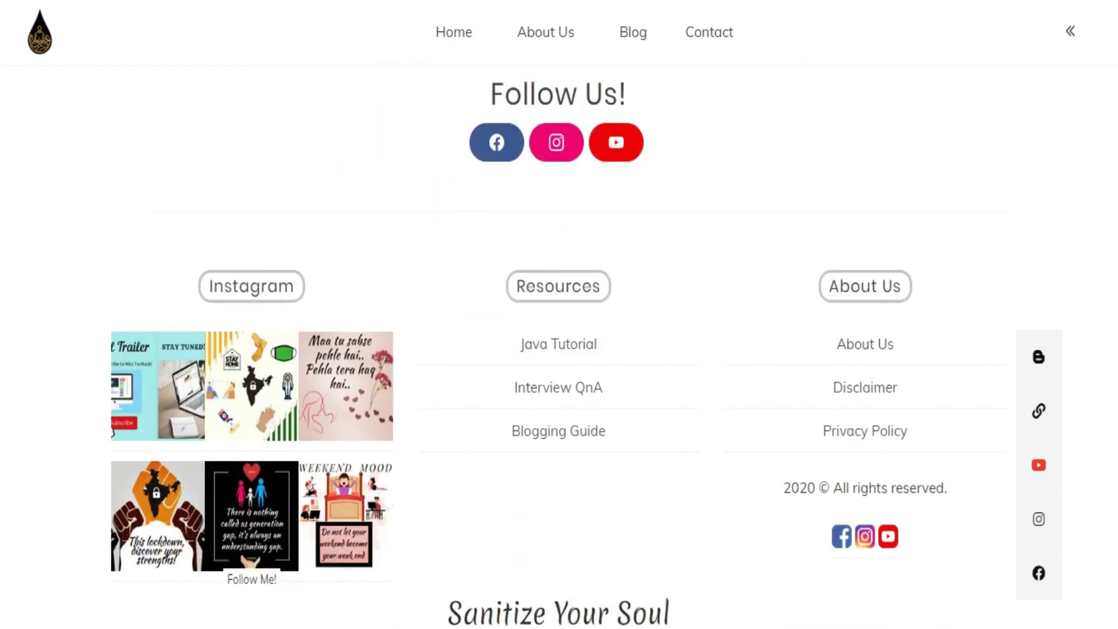